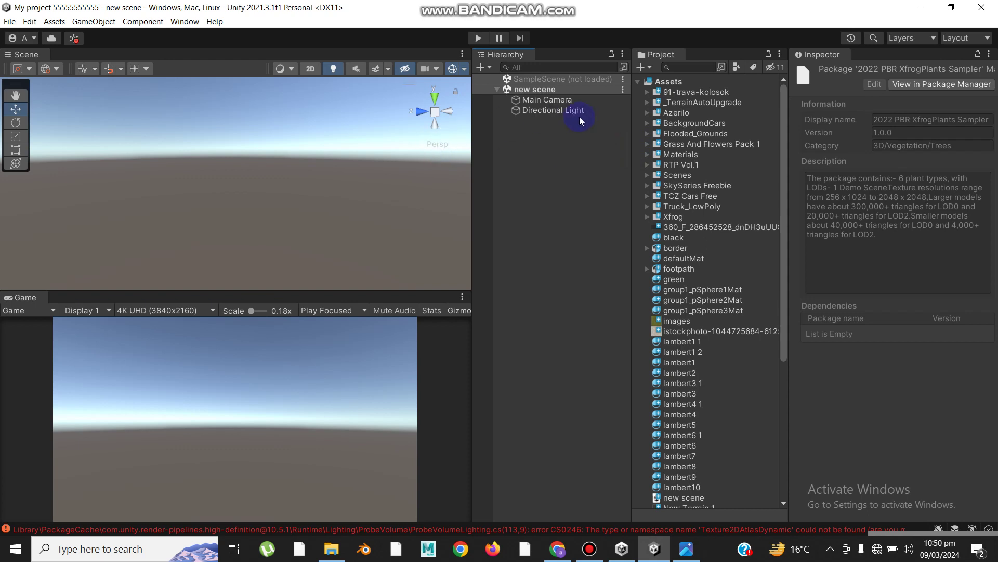
# Step: Load SampleScene and unload new scene, and look over the street environment and its cloudy sky
pyautogui.click(606, 80)
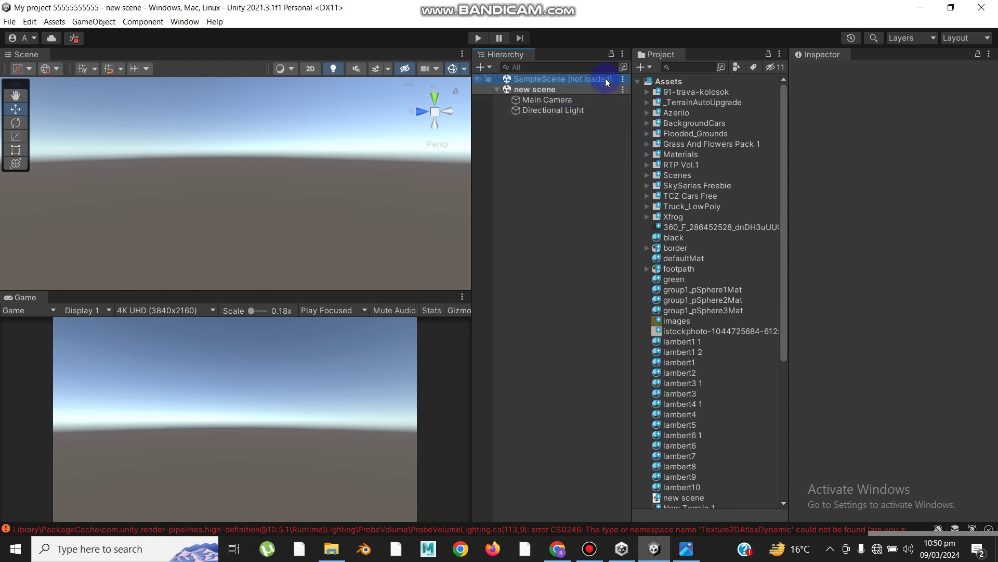
pyautogui.click(623, 79)
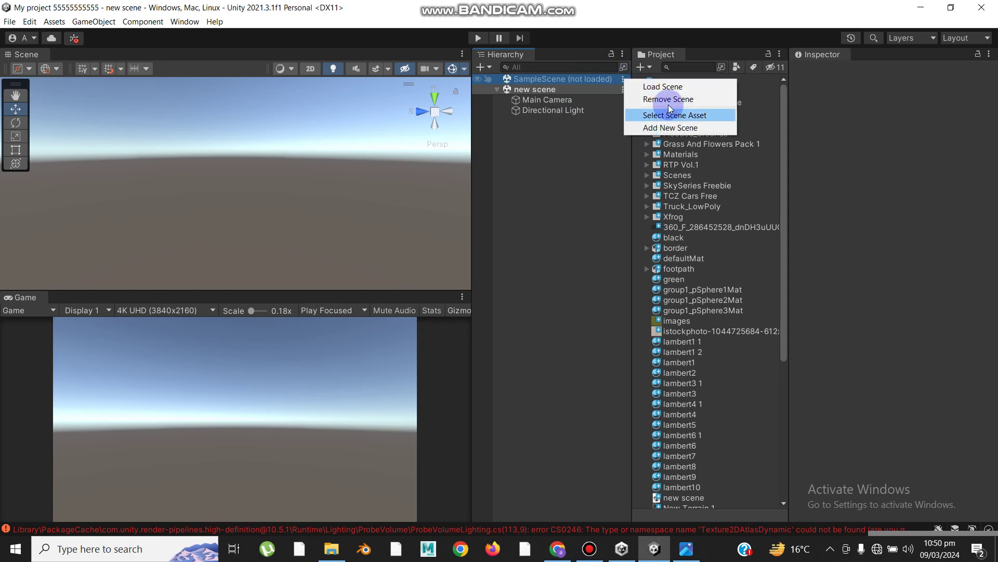
pyautogui.click(670, 88)
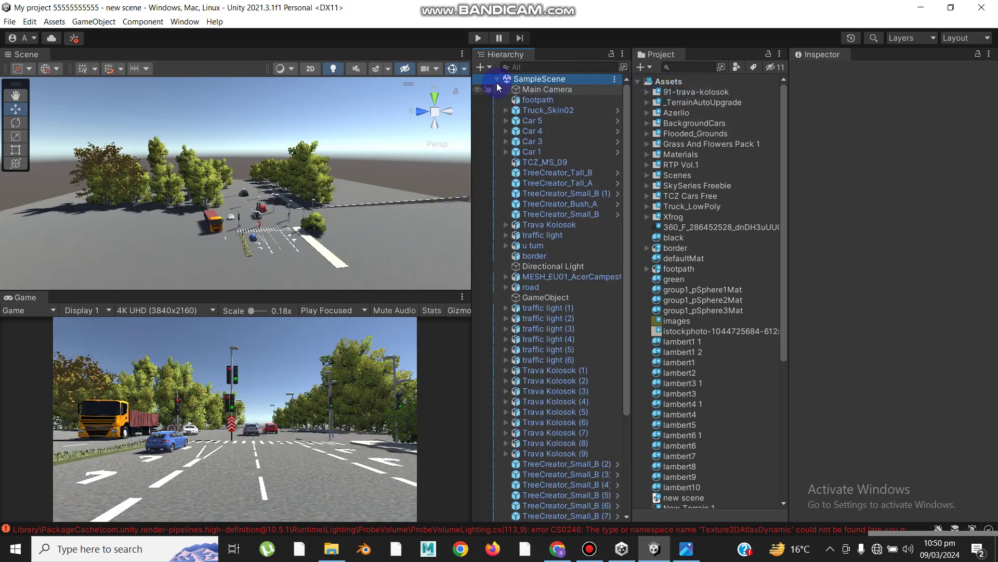
pyautogui.click(498, 79)
pyautogui.click(541, 90)
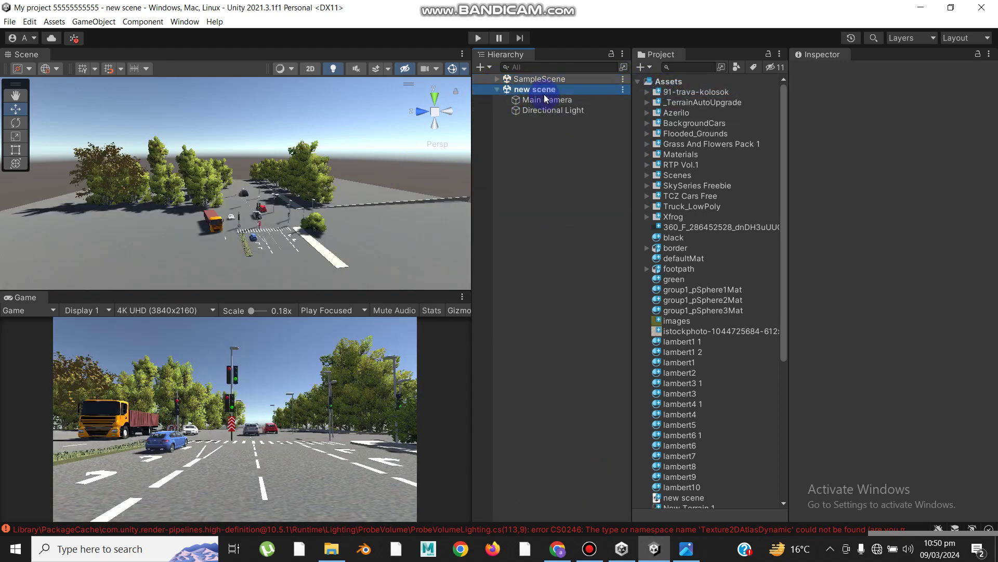
pyautogui.click(623, 90)
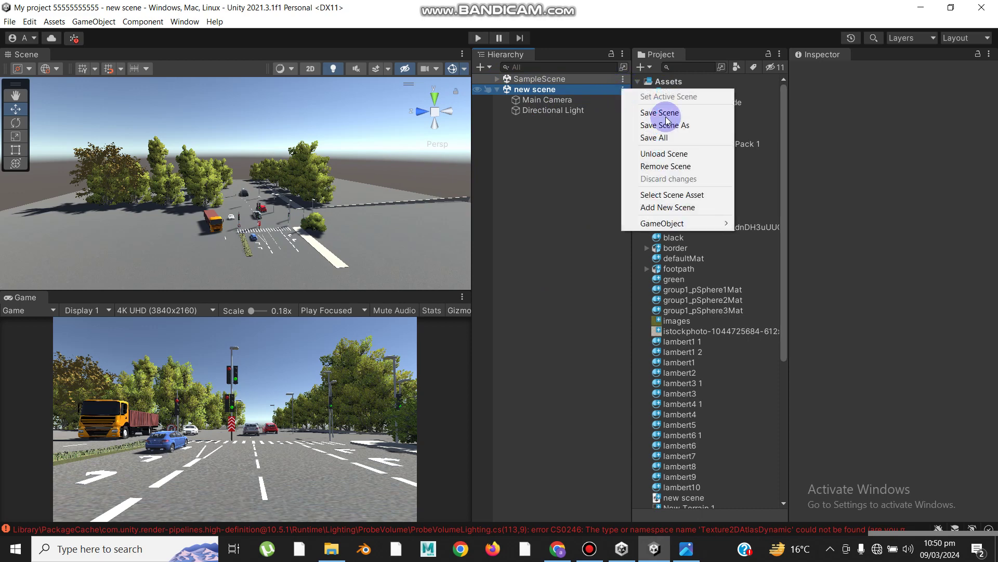
pyautogui.click(668, 154)
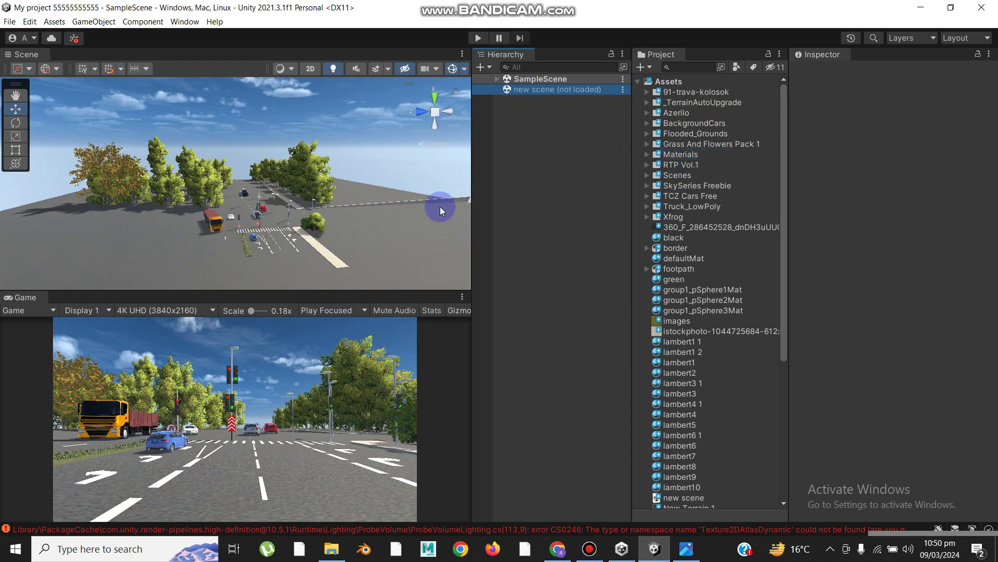
pyautogui.keyDown('alt'); pyautogui.moveTo(342, 227); pyautogui.dragTo(224, 230); pyautogui.keyUp('alt')
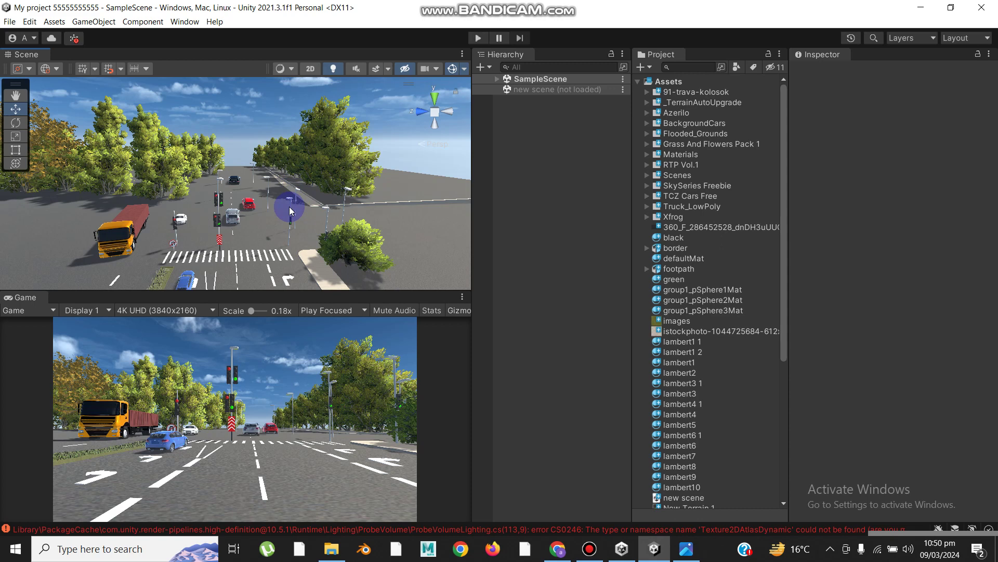
# Step: Load new scene again and unload SampleScene
pyautogui.click(535, 91)
pyautogui.click(623, 94)
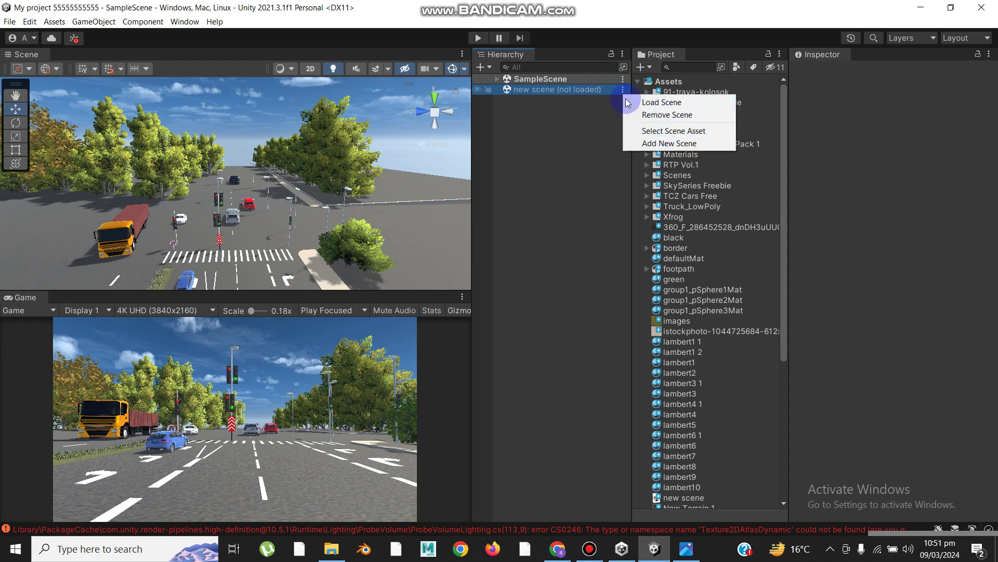
pyautogui.click(640, 102)
pyautogui.click(603, 79)
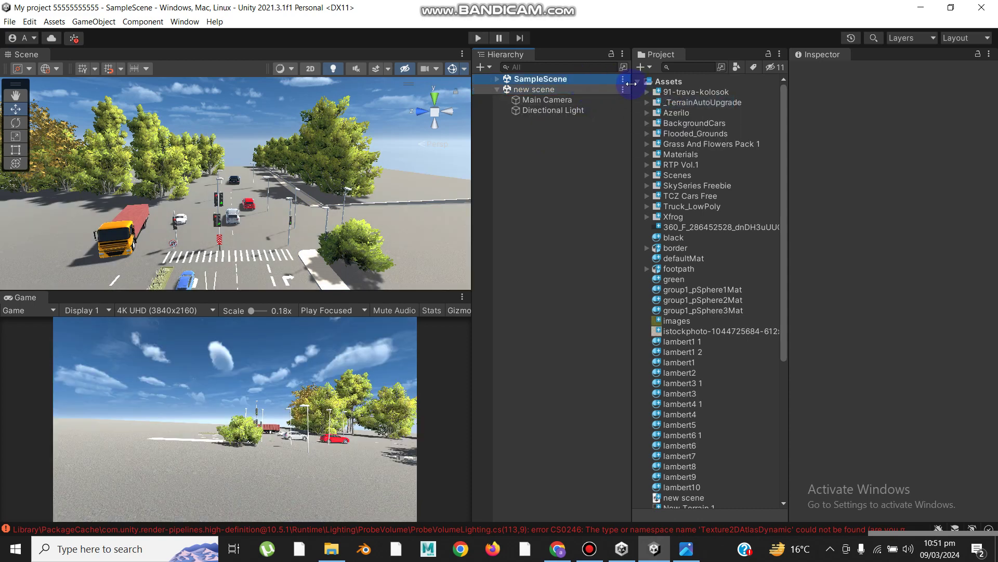
pyautogui.click(624, 80)
pyautogui.click(673, 147)
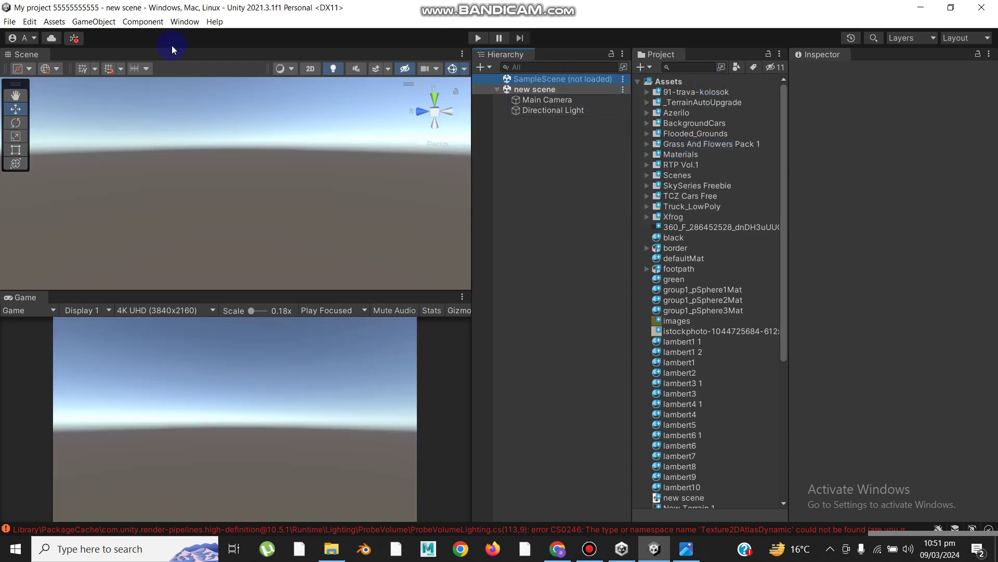
# Step: Search the My Assets packages for "sky" in the Package Manager
pyautogui.click(177, 24)
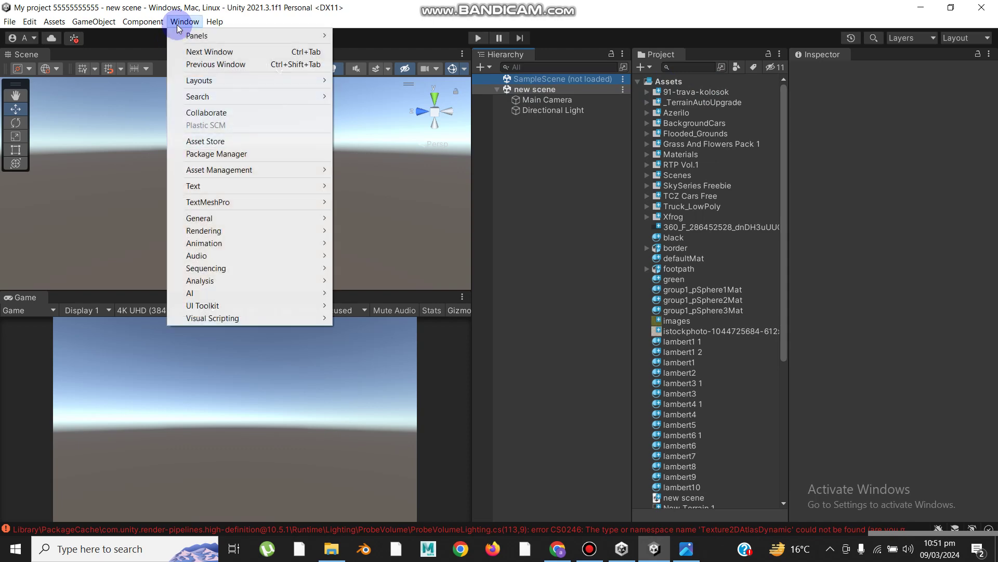
pyautogui.click(245, 154)
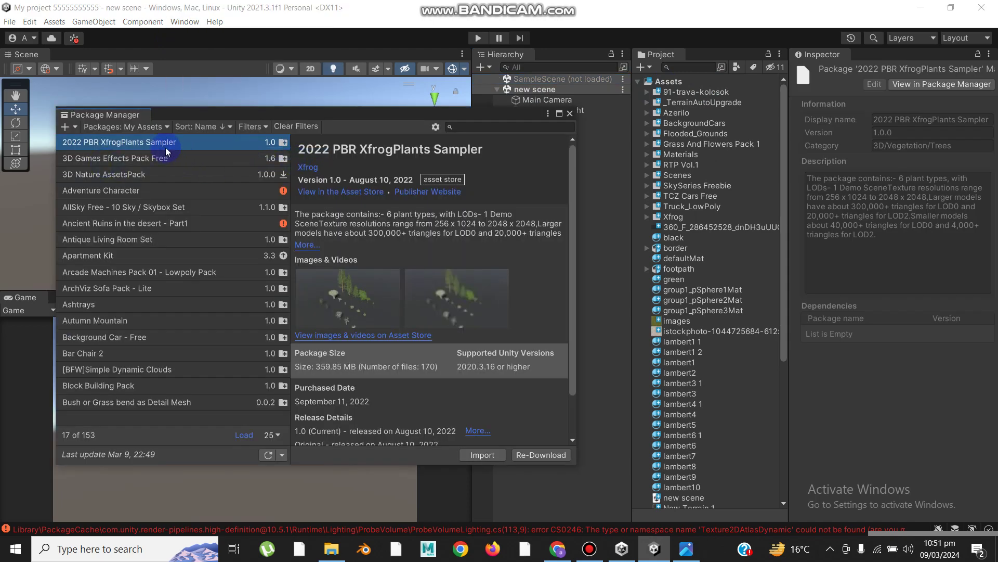
pyautogui.click(145, 127)
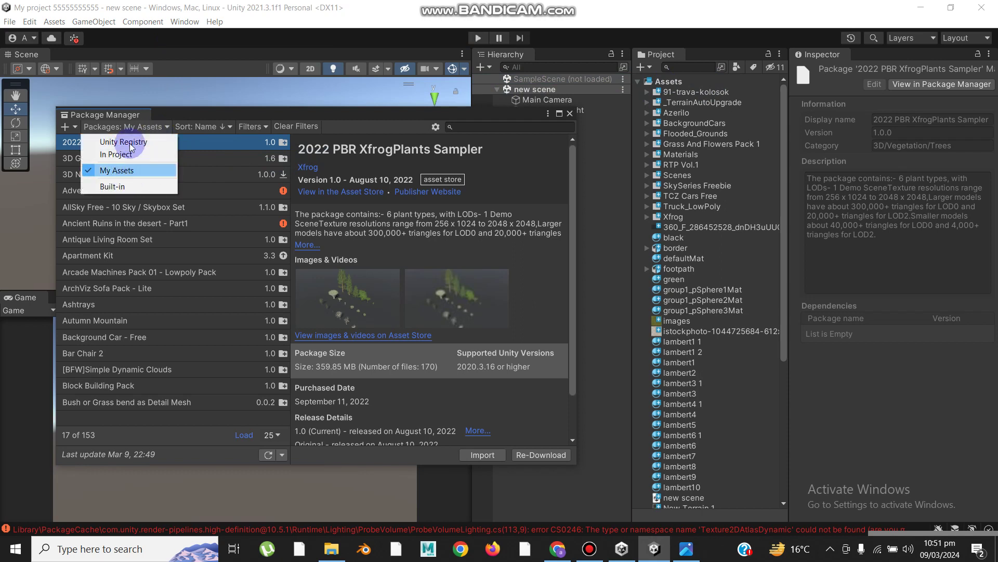
pyautogui.click(382, 130)
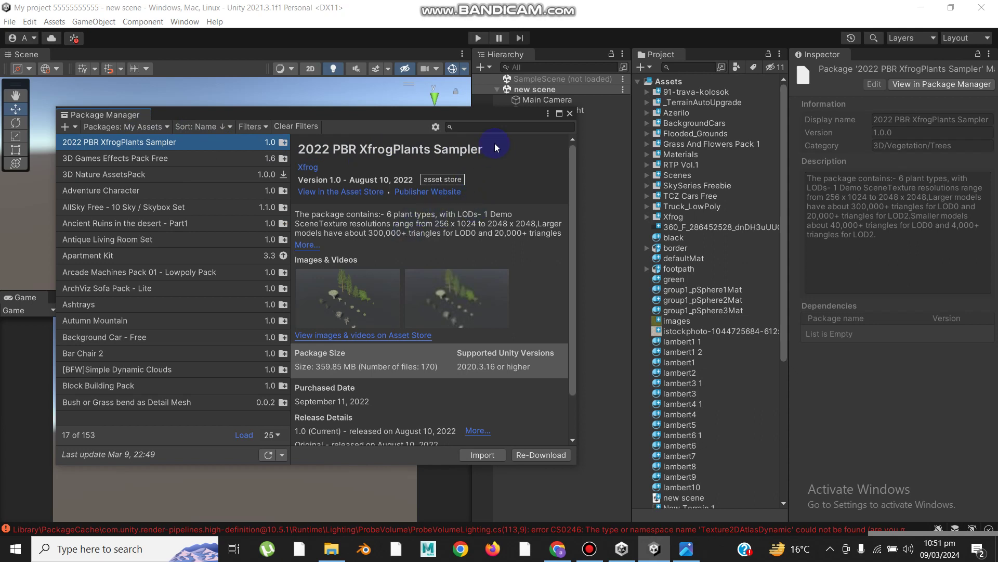
pyautogui.click(491, 129)
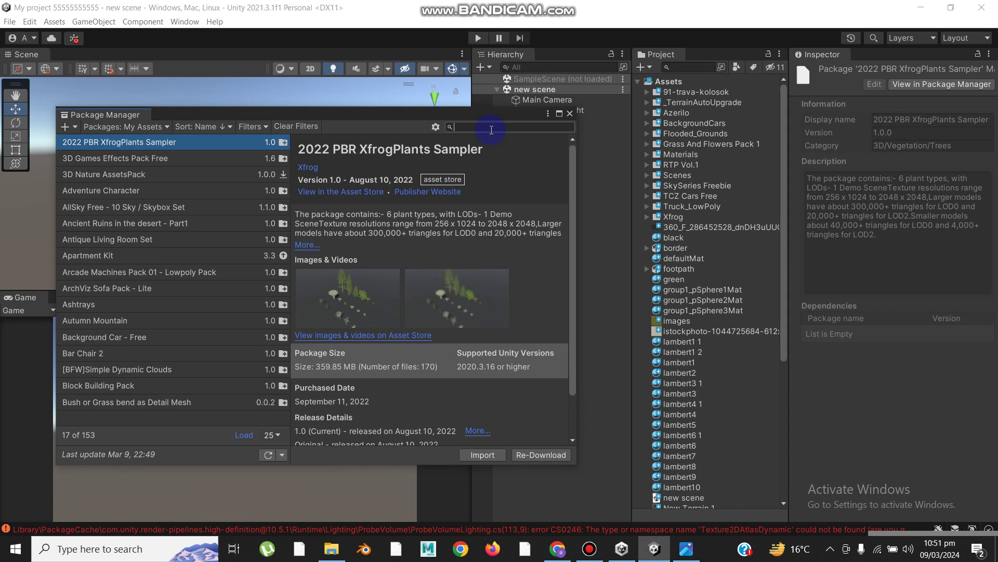
pyautogui.write('sky')
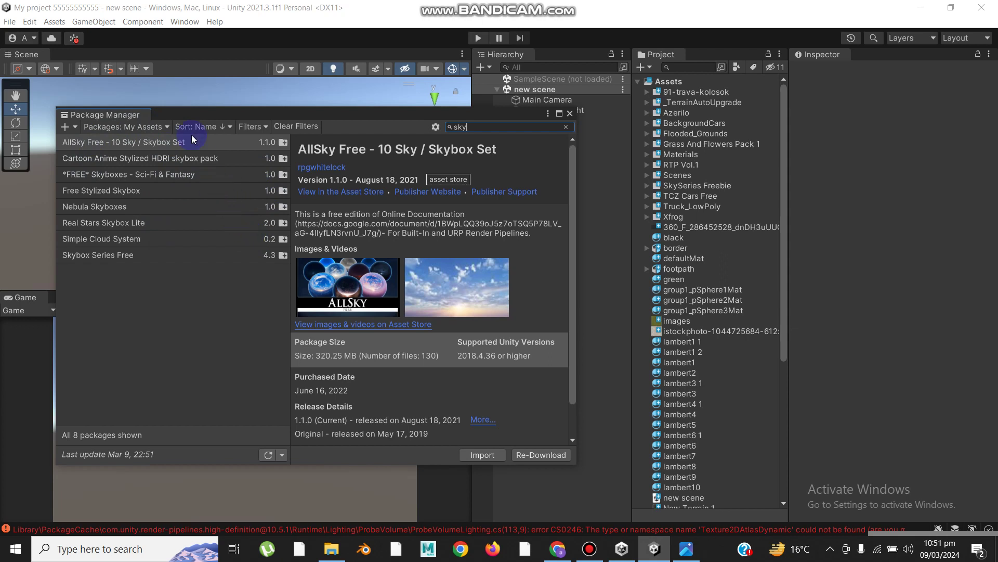
# Step: Examine the details of the Skybox Series Free, Nebula Skyboxes, Free Stylized Skybox and *FREE* Skyboxes - Sci-Fi & Fantasy packages
pyautogui.click(144, 255)
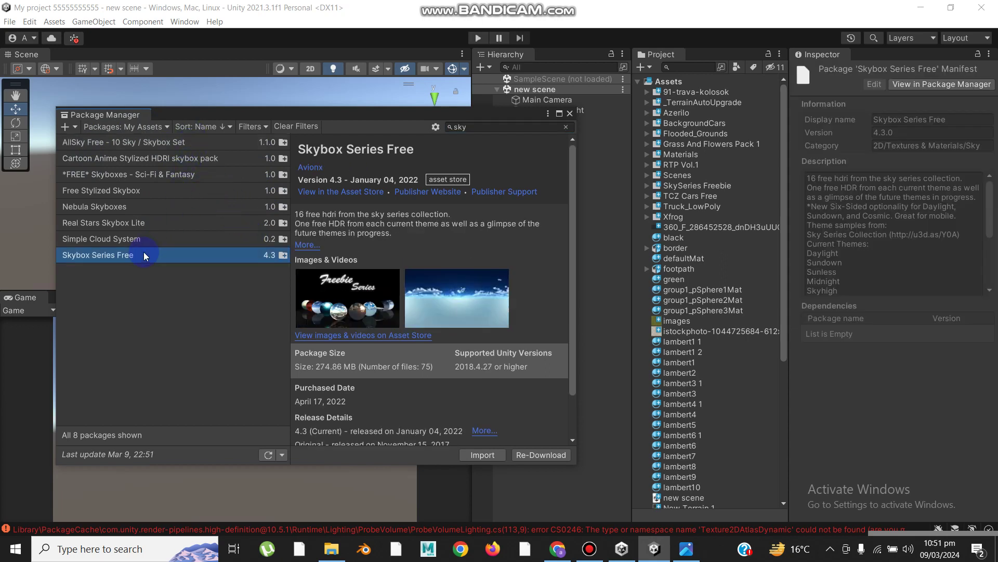
pyautogui.click(130, 207)
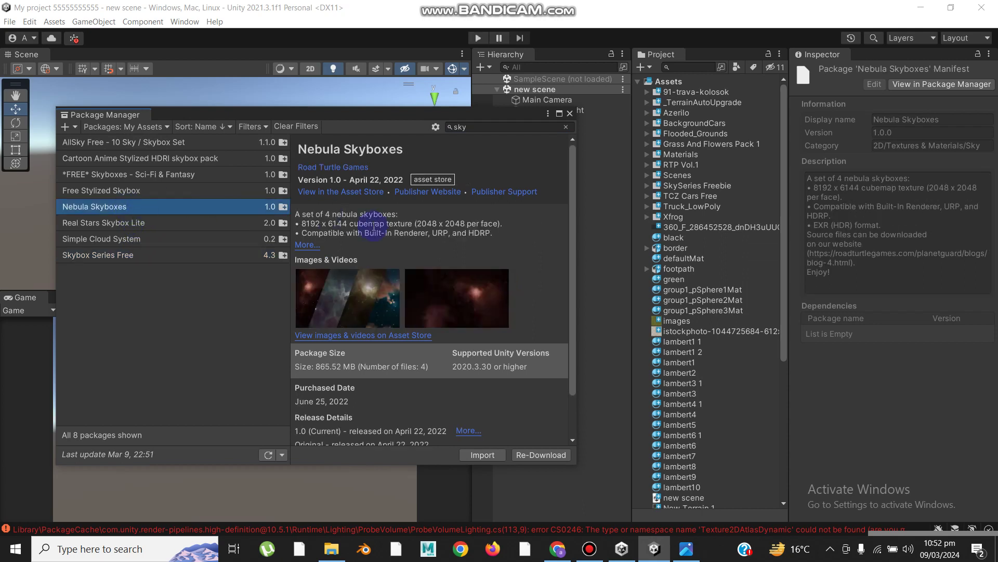
pyautogui.scroll(-1, 389, 366)
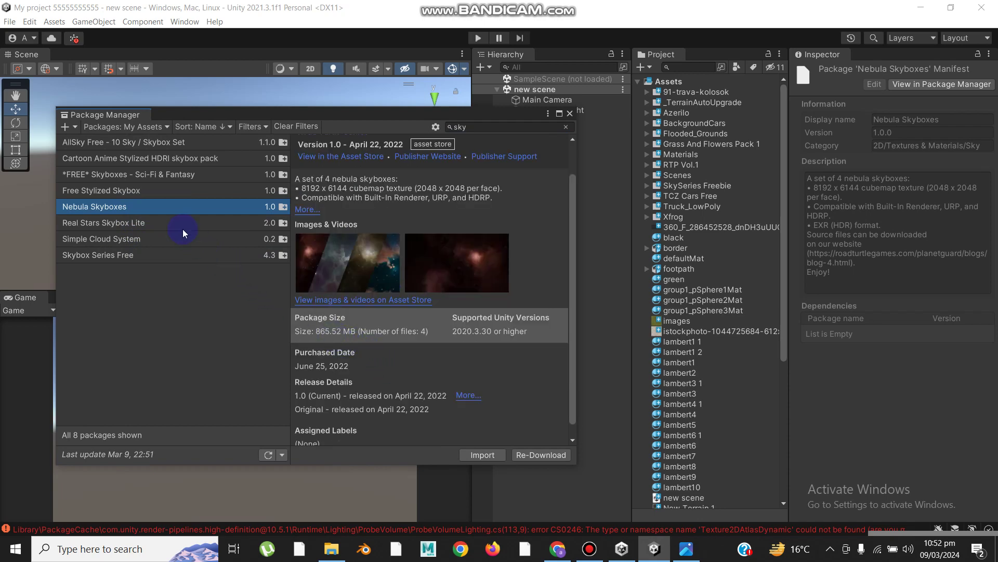
pyautogui.click(136, 192)
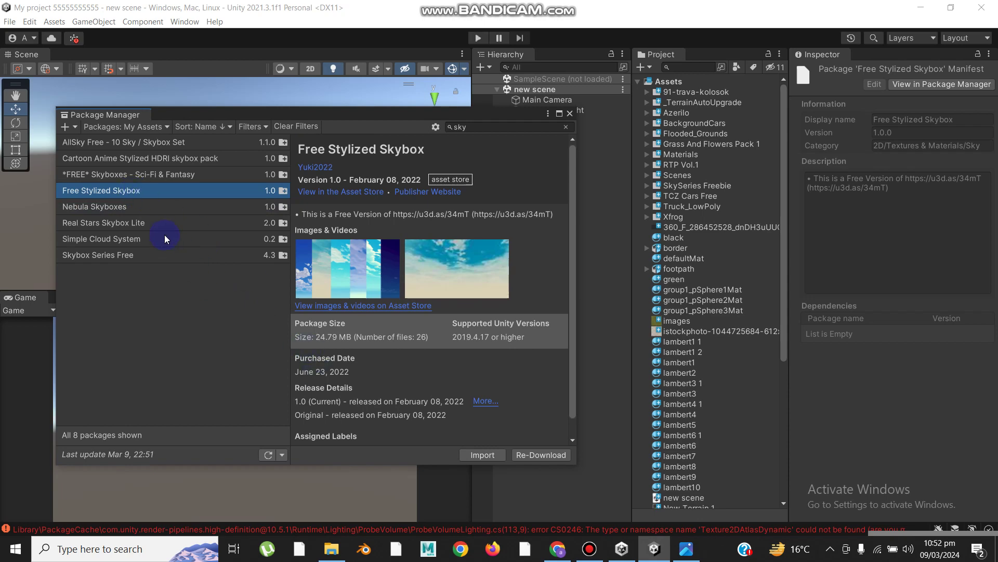
pyautogui.click(155, 177)
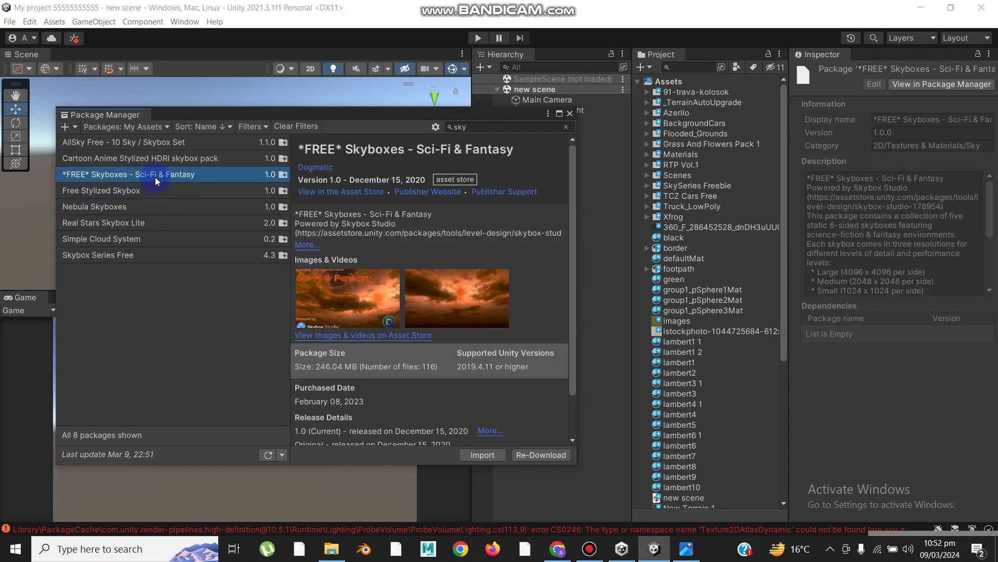
# Step: Import all files of the Cartoon Anime Stylized HDRI skybox pack and close the Package Manager
pyautogui.click(152, 162)
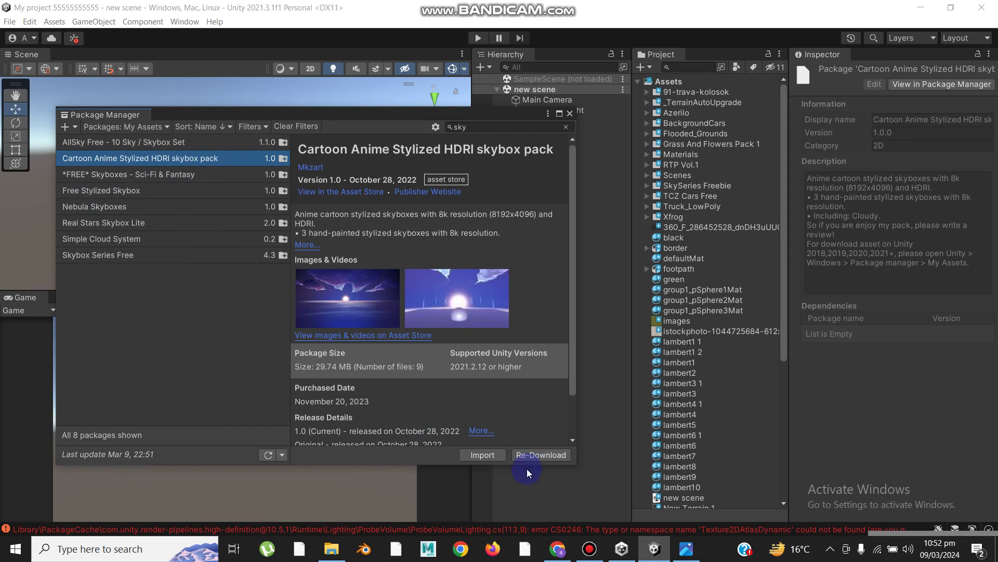
pyautogui.click(482, 455)
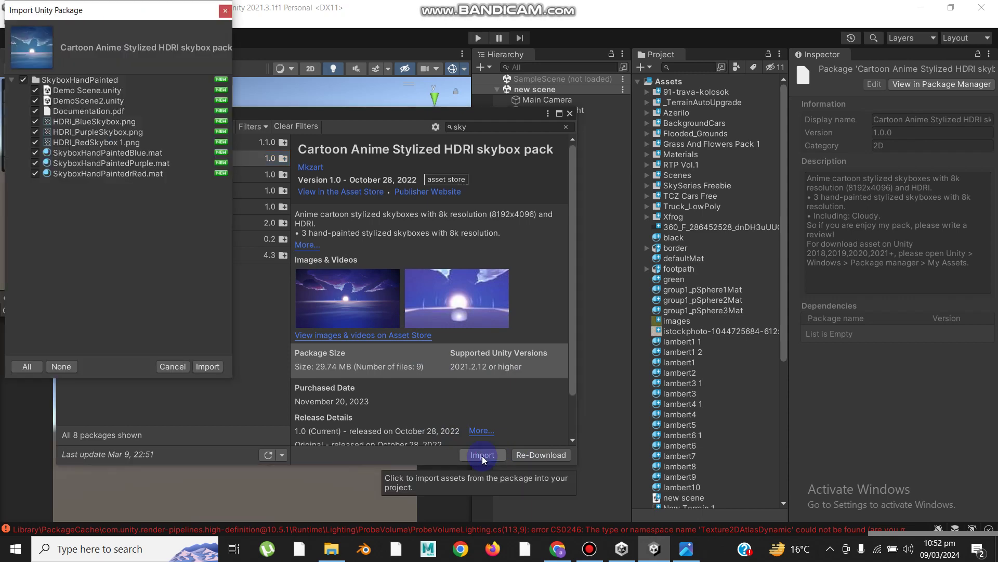
pyautogui.click(206, 367)
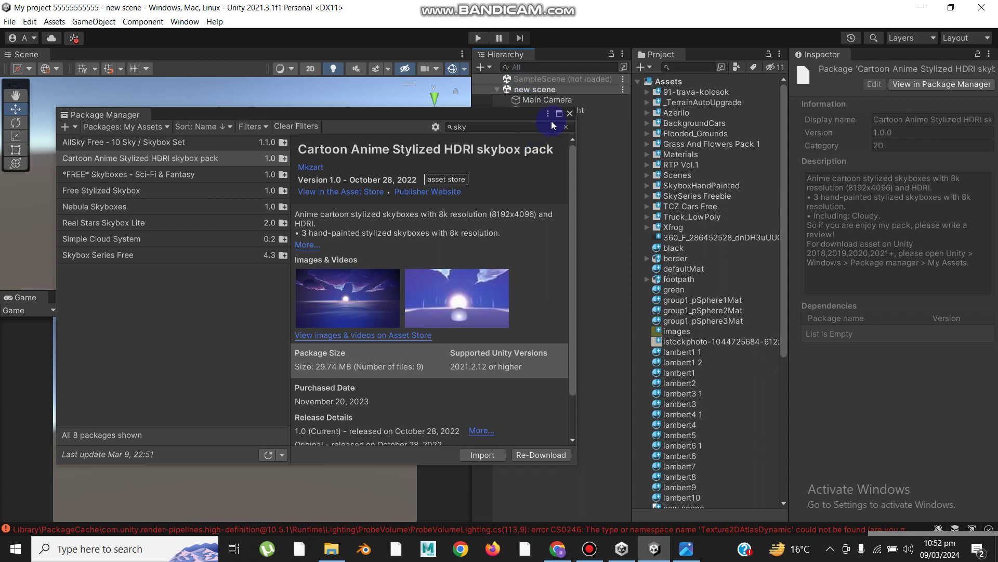
pyautogui.click(569, 113)
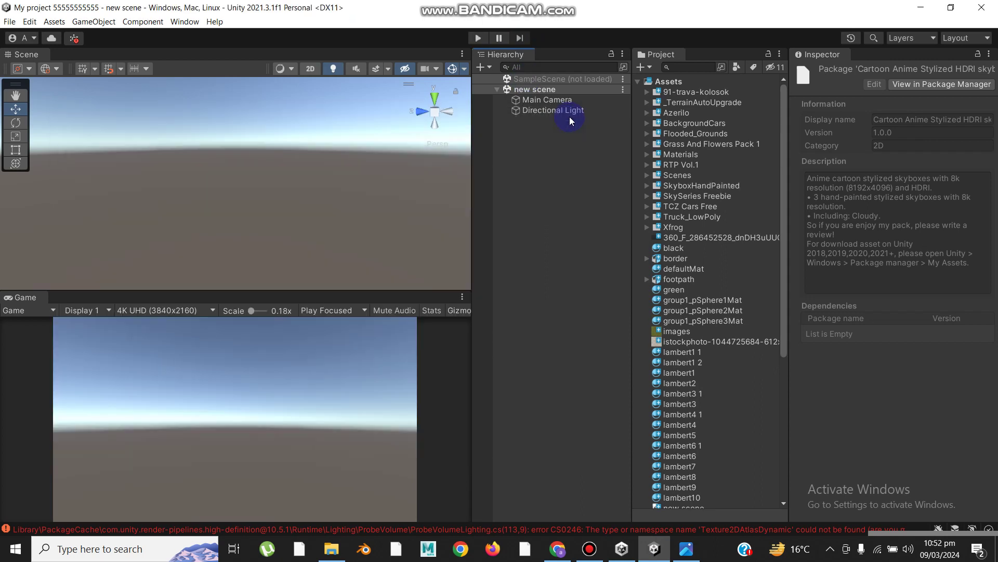
# Step: Apply the SkyboxHandPaintedBlue material from the SkyboxHandPainted folder to the scene's sky and set its rotation to 360
pyautogui.click(646, 186)
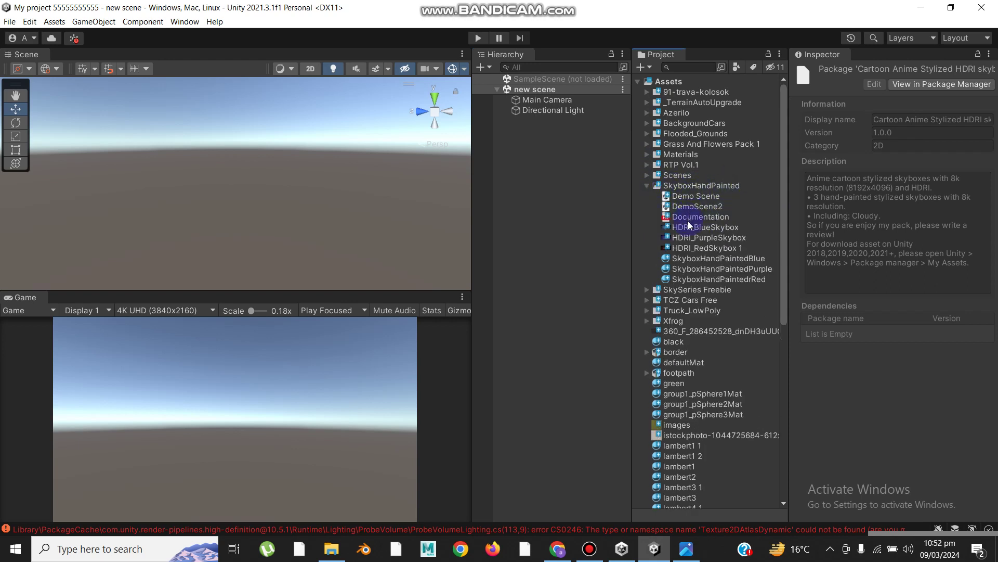
pyautogui.click(700, 257)
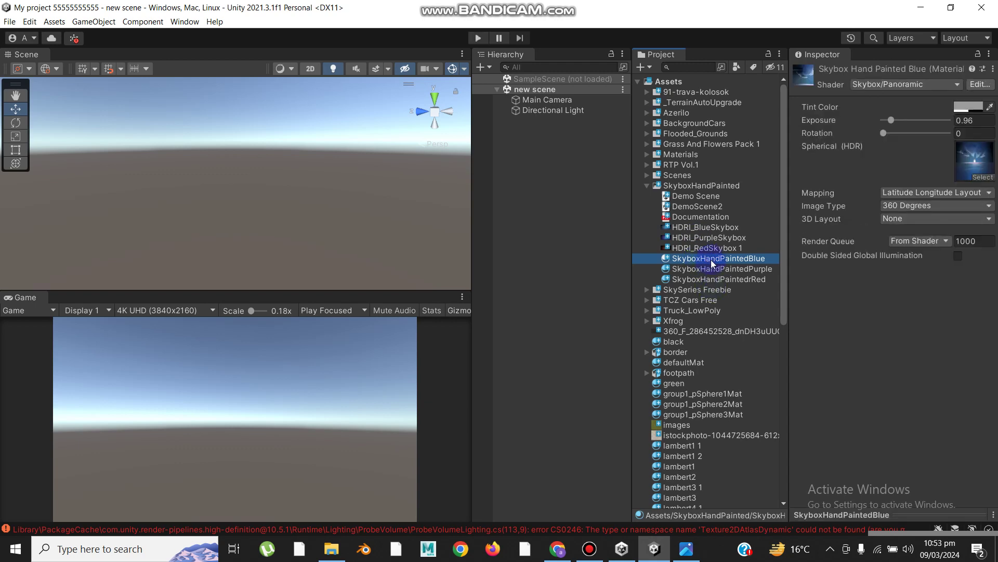
pyautogui.moveTo(712, 264); pyautogui.dragTo(305, 125)
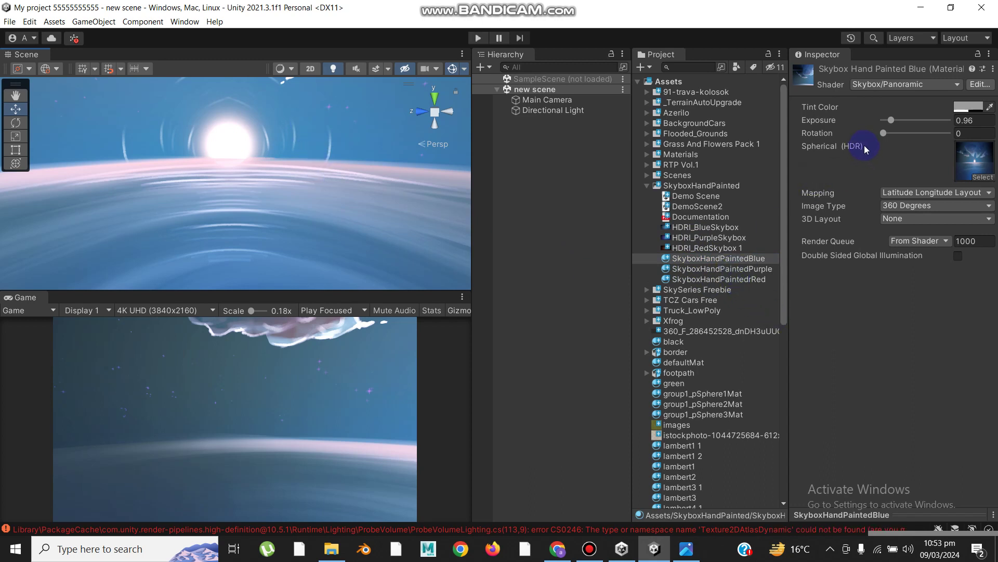
pyautogui.moveTo(883, 135); pyautogui.dragTo(965, 134)
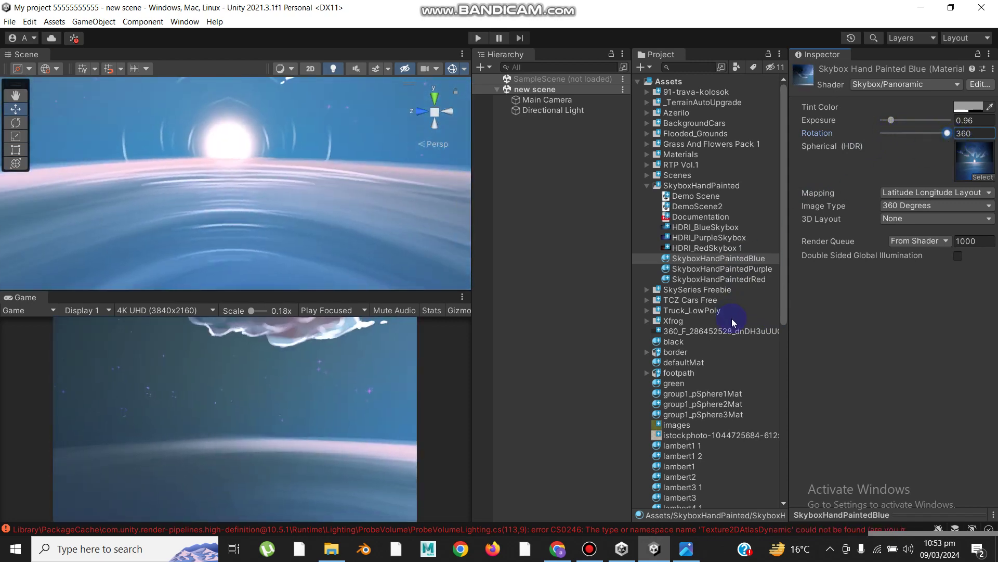
# Step: Try the SkyboxHandPaintedPurple and SkyboxHandPaintedrRed materials on the scene's sky, and reapply SkyboxHandPaintedBlue
pyautogui.moveTo(696, 269); pyautogui.dragTo(324, 126)
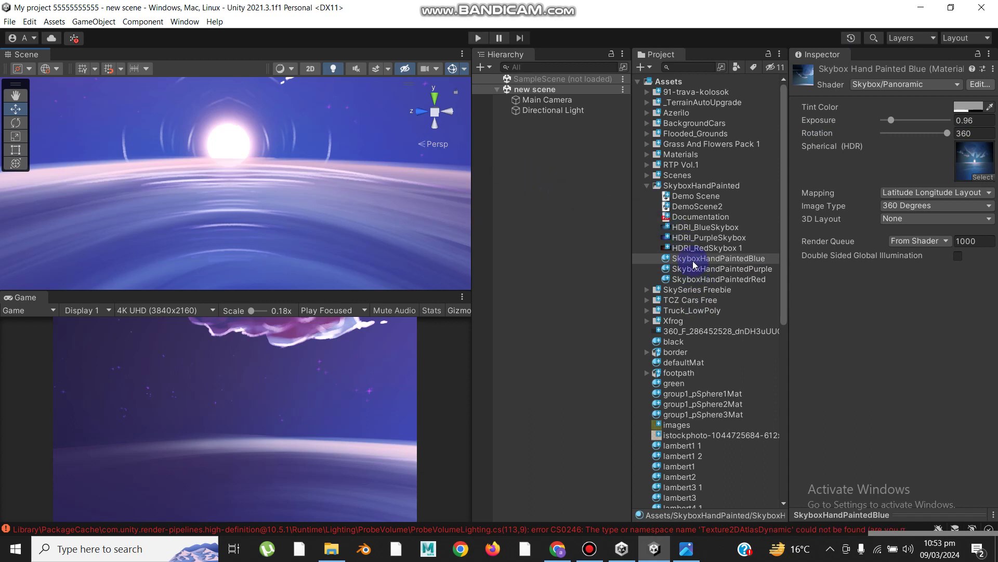
pyautogui.moveTo(699, 285); pyautogui.dragTo(294, 136)
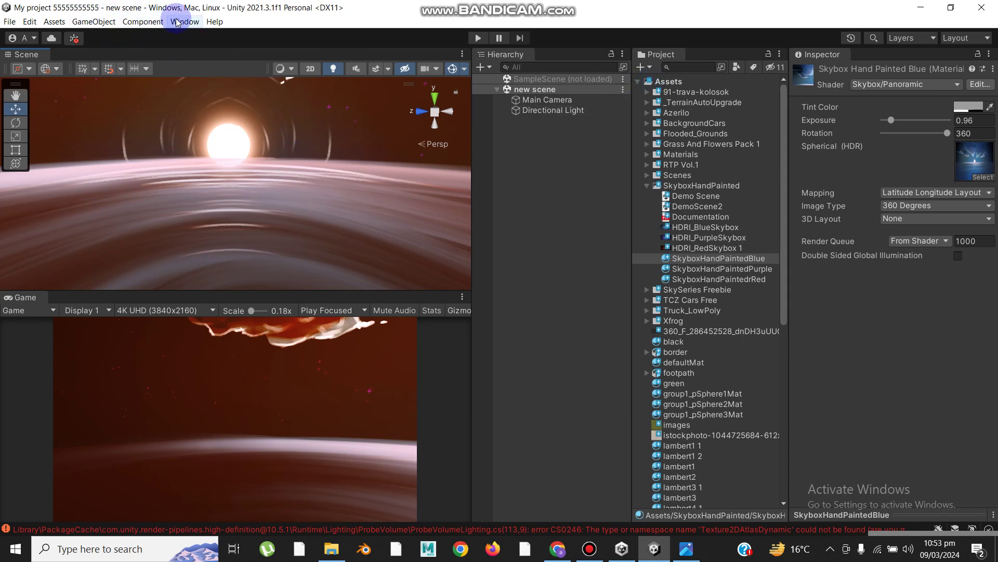
pyautogui.click(706, 271)
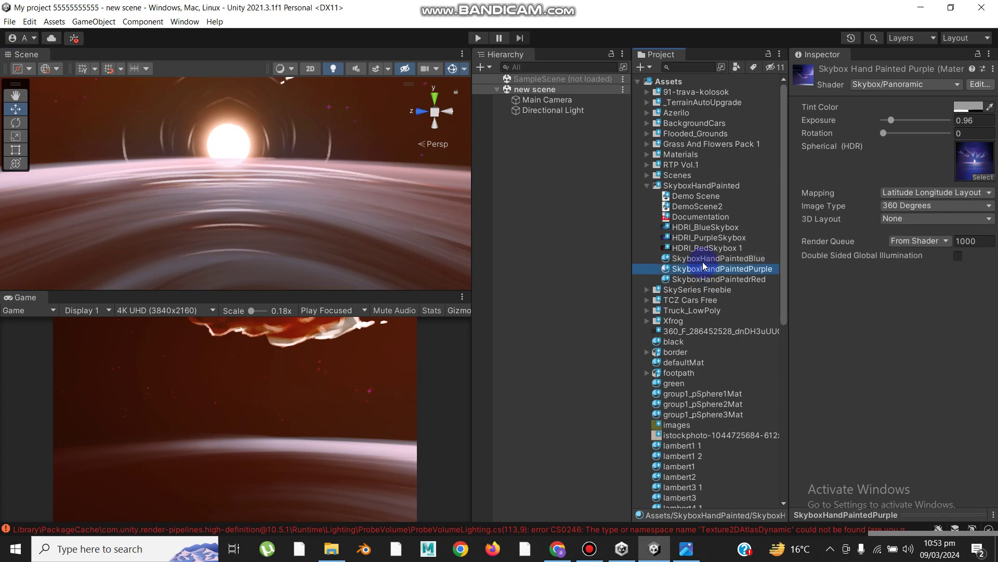
pyautogui.click(704, 259)
pyautogui.moveTo(704, 259); pyautogui.dragTo(341, 162)
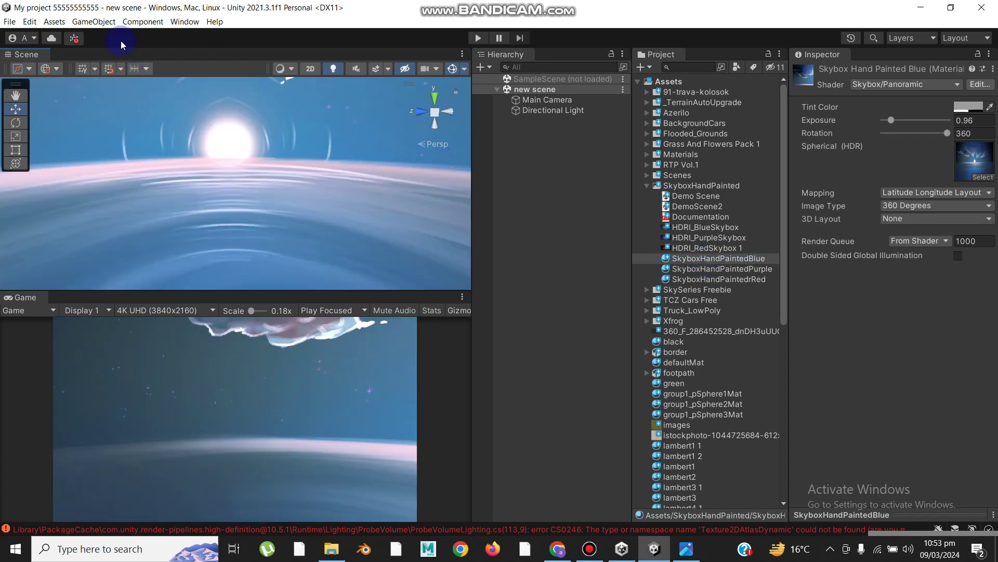
# Step: Check the My Assets packages in the Package Manager with the search filter cleared and the list refreshed, and close the window
pyautogui.click(185, 21)
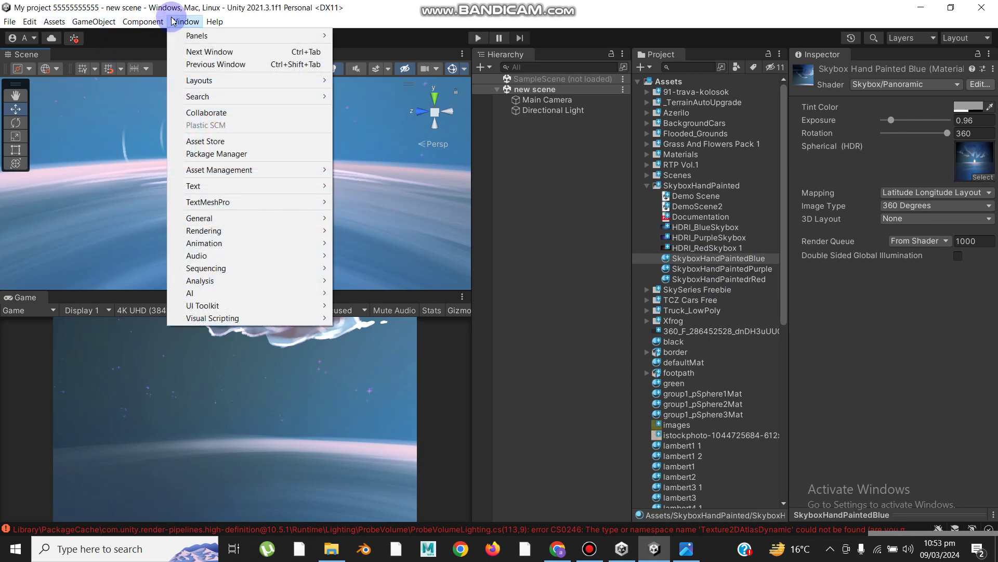
pyautogui.click(260, 157)
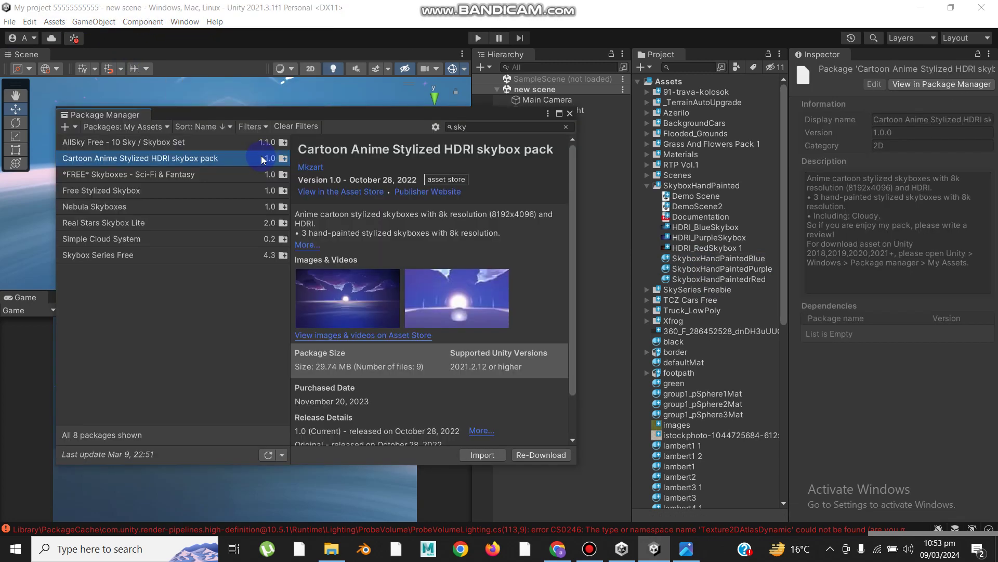
pyautogui.click(475, 129)
pyautogui.hotkey('ctrl', 'a')
pyautogui.press('BackSpace')
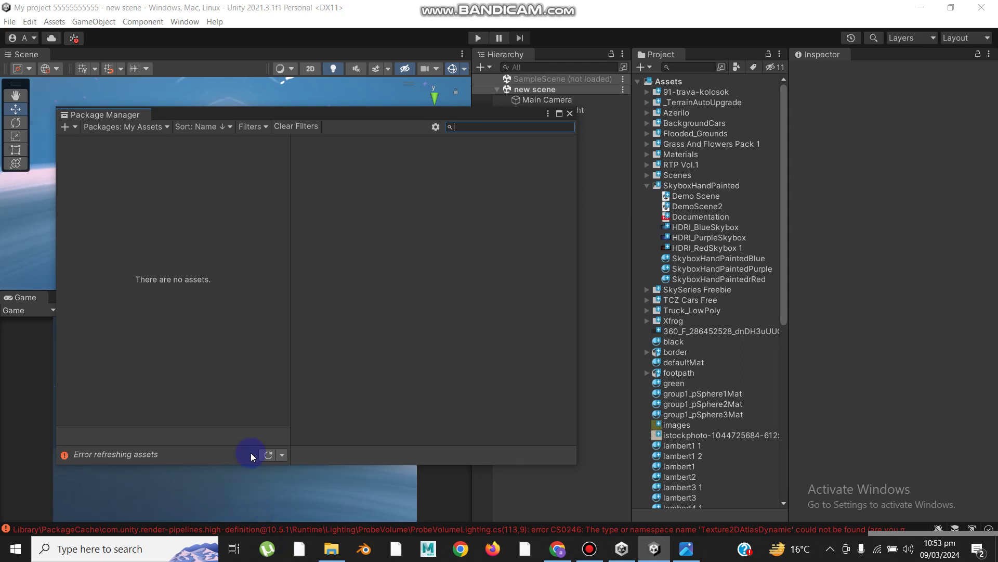
pyautogui.click(269, 455)
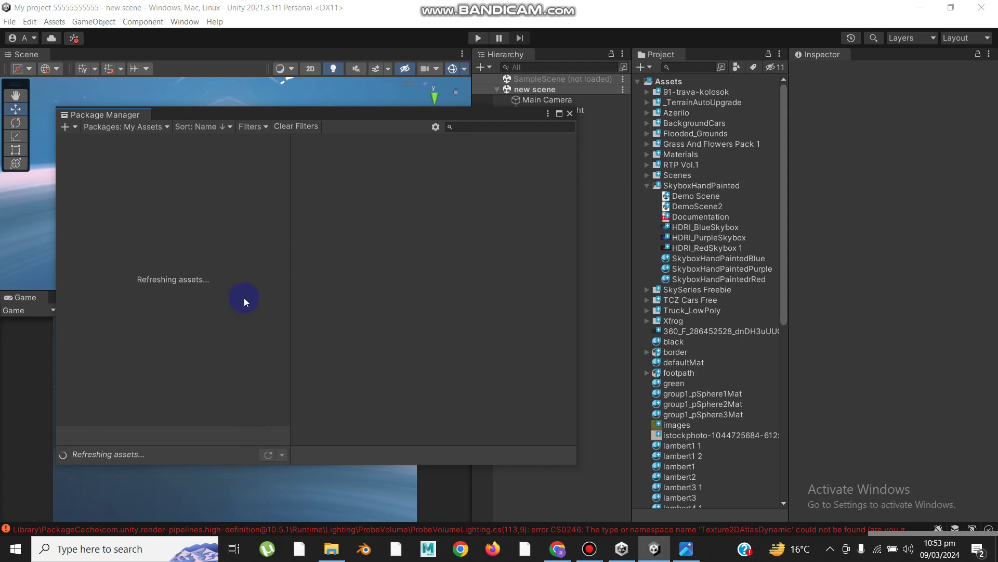
pyautogui.click(149, 130)
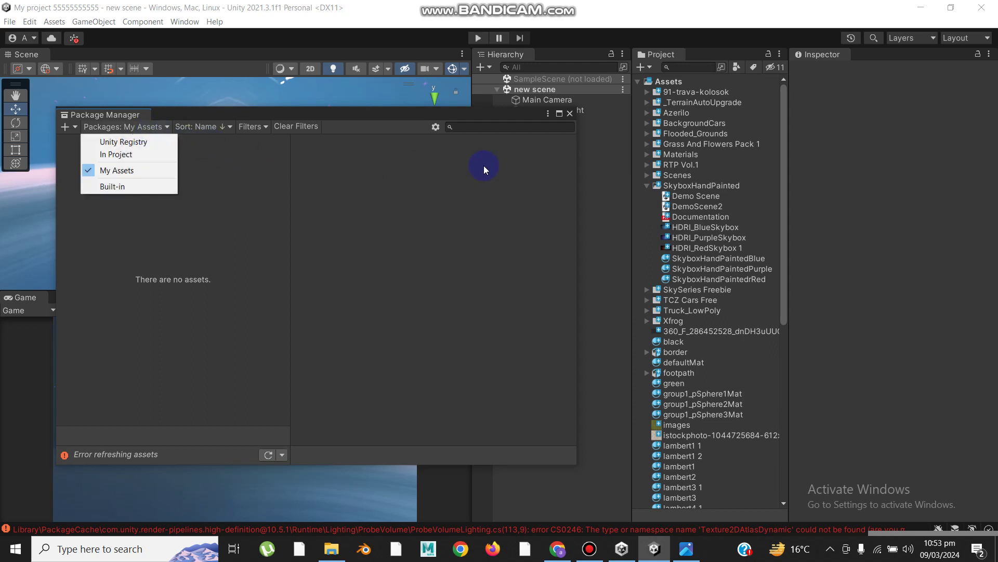
pyautogui.click(569, 115)
pyautogui.click(570, 113)
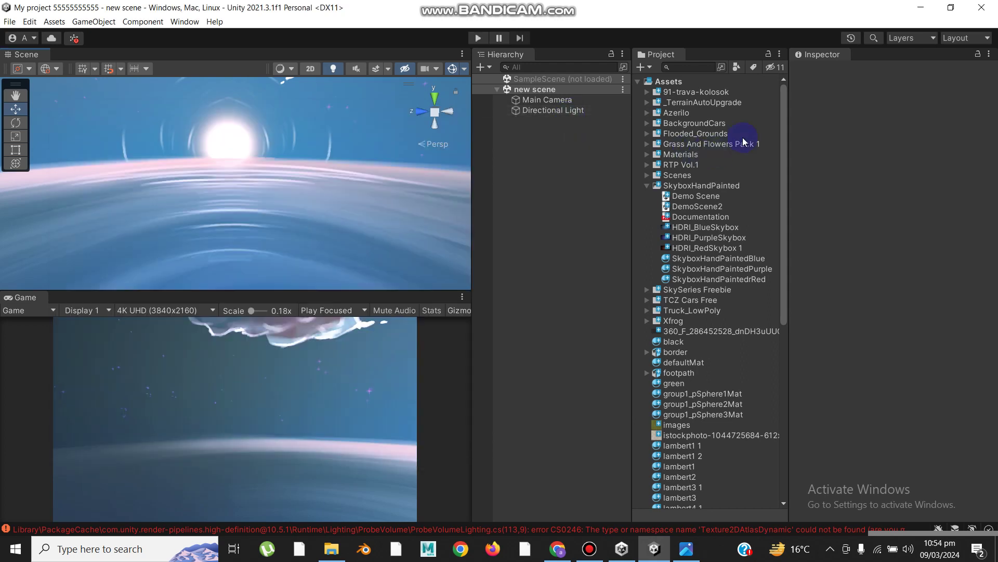
# Step: Collapse the SkyboxHandPainted folder, add a plane to the new scene and apply the black material to it
pyautogui.click(648, 186)
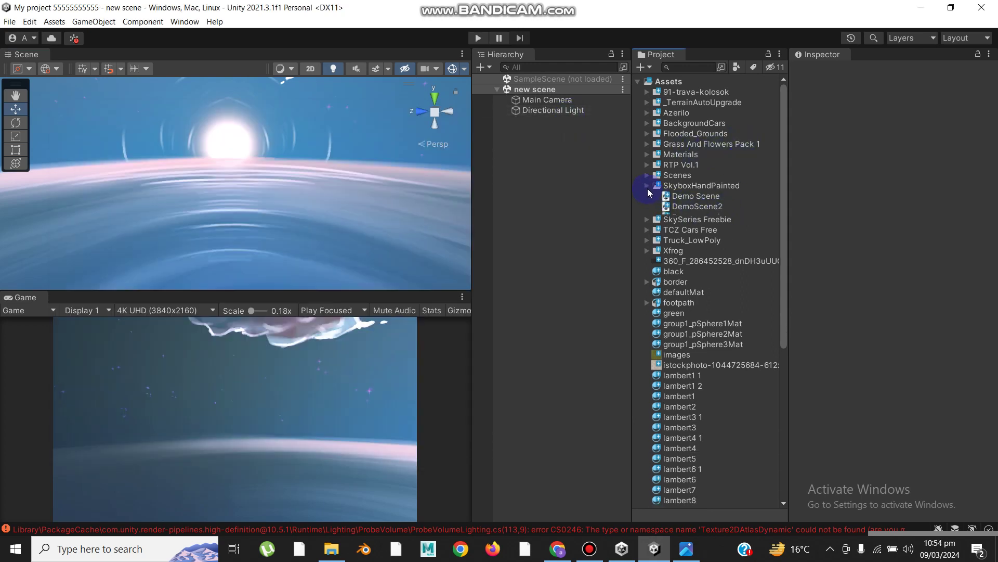
pyautogui.click(553, 158)
pyautogui.rightClick(554, 158)
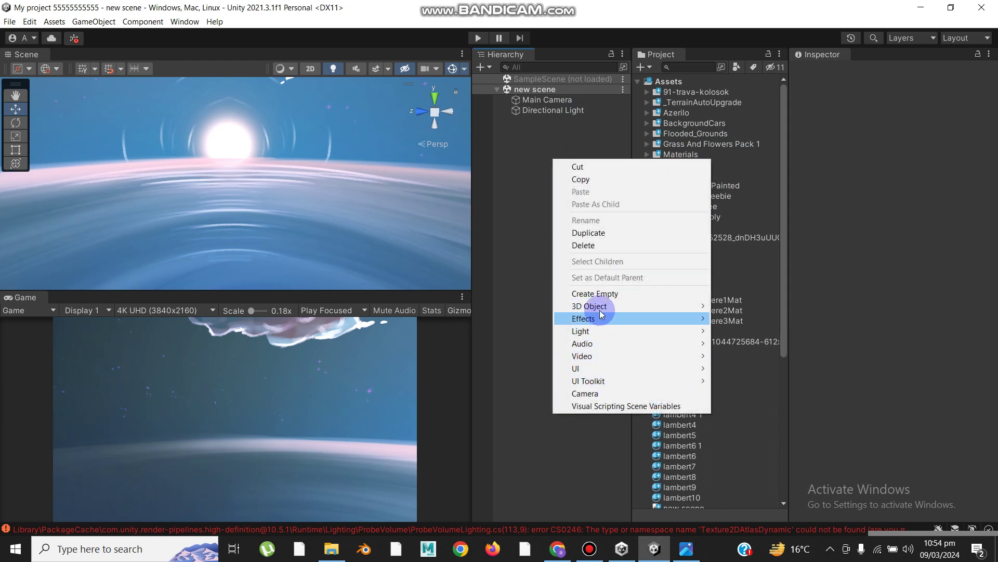
pyautogui.moveTo(599, 308)
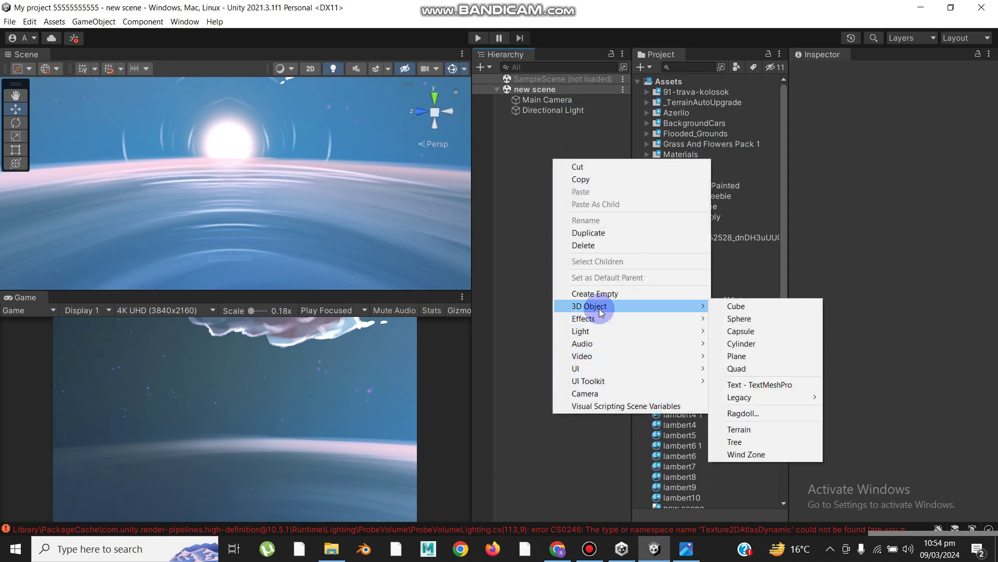
pyautogui.click(770, 358)
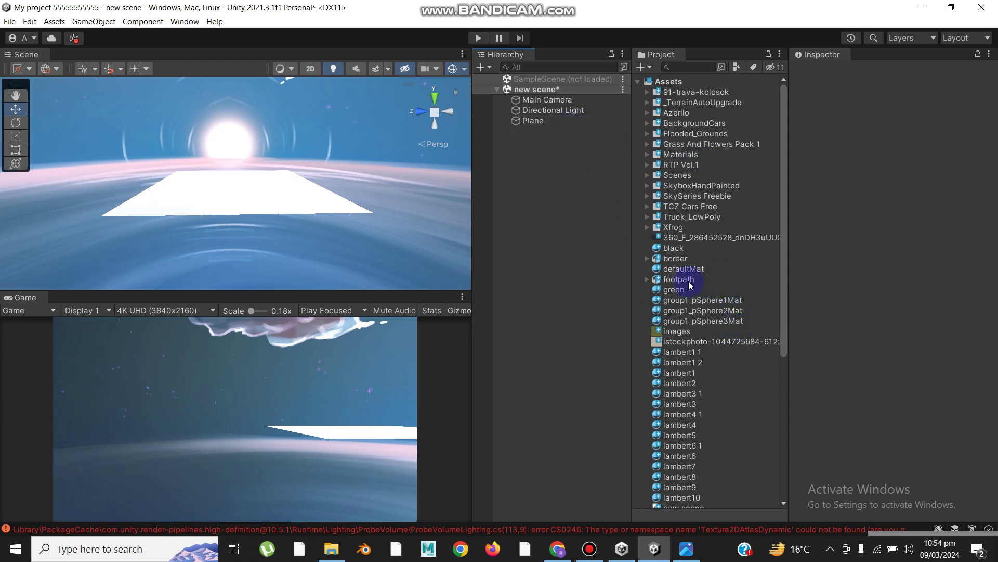
pyautogui.moveTo(676, 250); pyautogui.dragTo(237, 197)
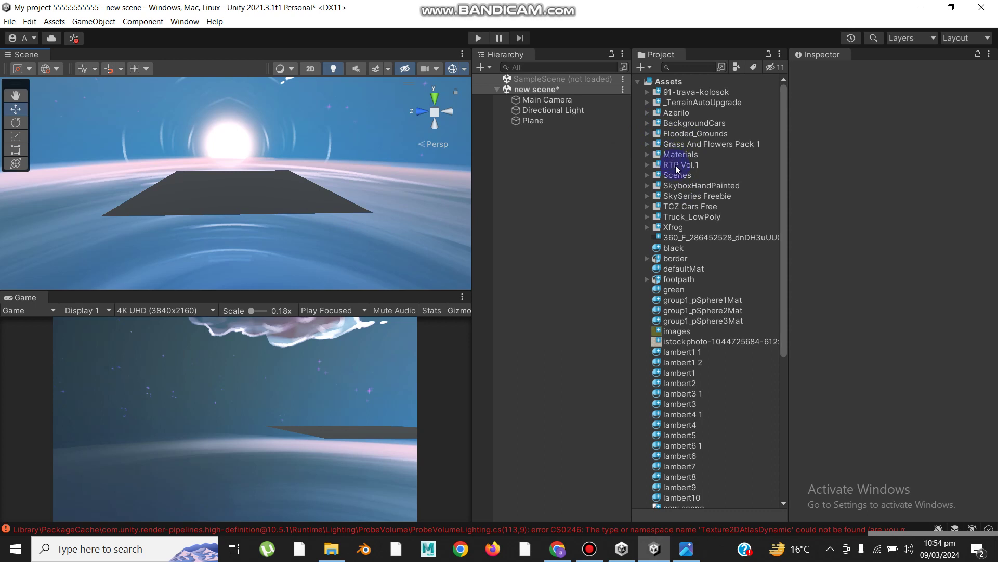
# Step: Place the Car 1 prefab from Azerilo's Car Model No.1201 Asset Prefab folder above the plane
pyautogui.click(648, 113)
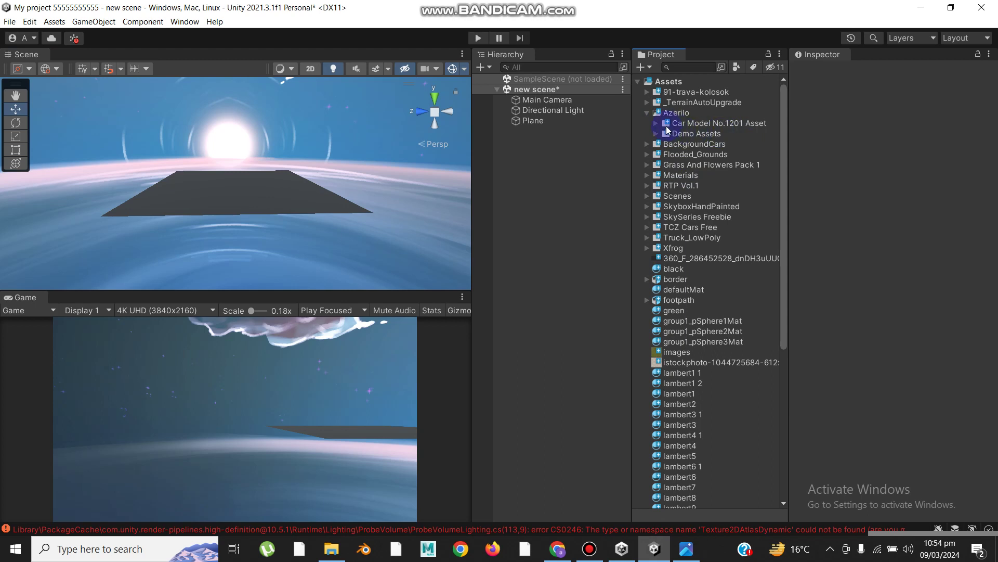
pyautogui.click(657, 124)
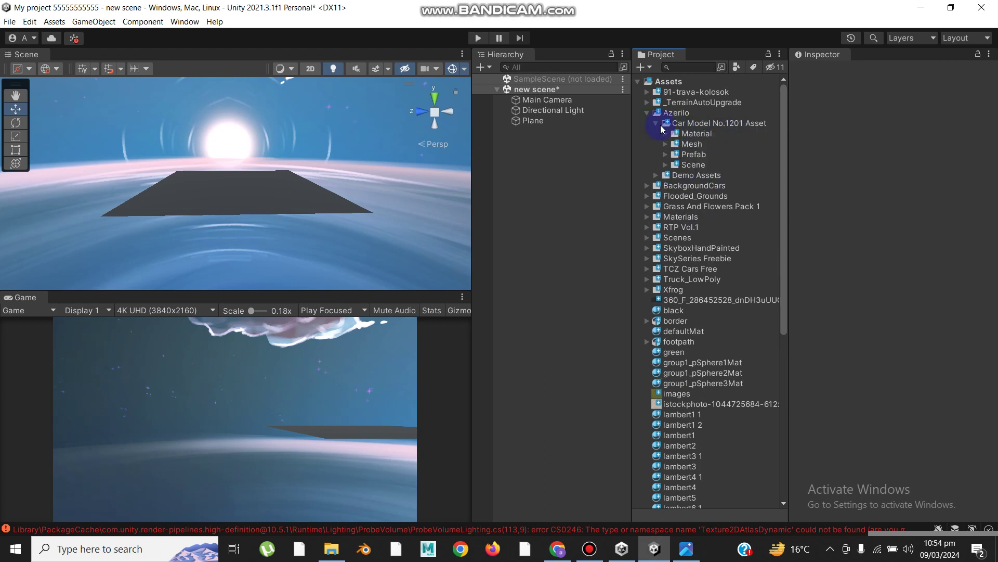
pyautogui.click(664, 155)
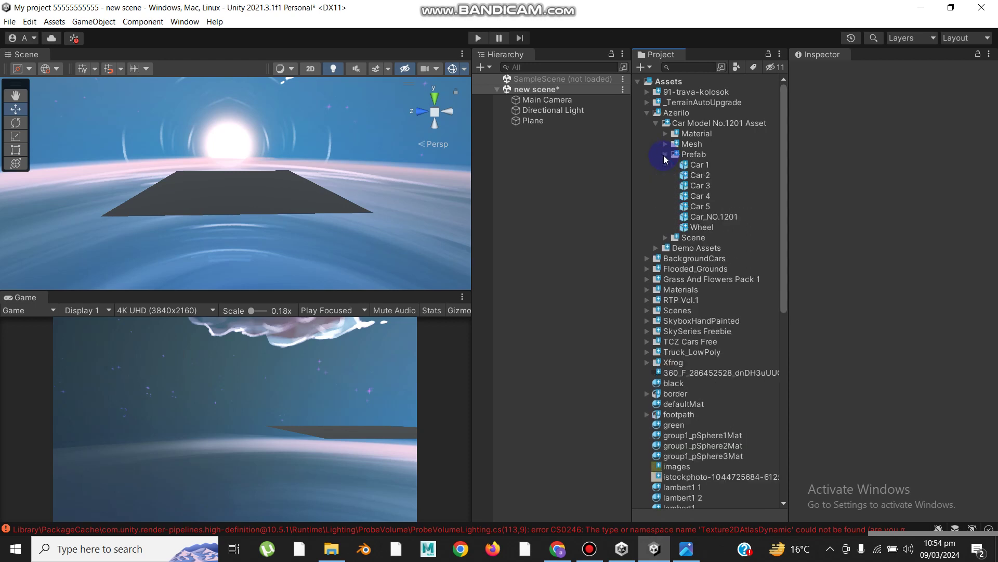
pyautogui.click(693, 166)
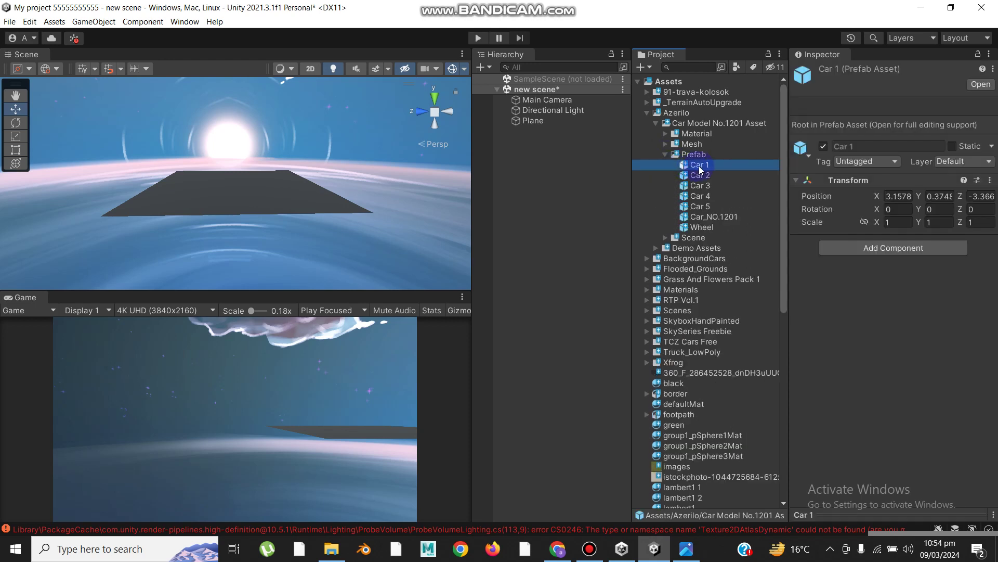
pyautogui.moveTo(700, 170); pyautogui.dragTo(245, 167)
pyautogui.scroll(2, 257, 168)
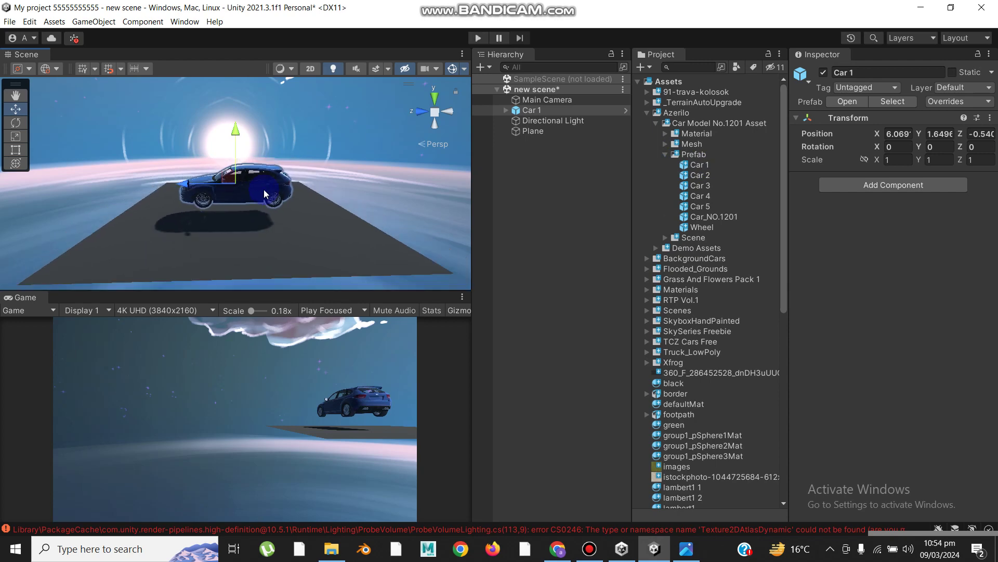
# Step: Maximize the Scene view and lower the blue car down onto the plane
pyautogui.scroll(-2, 263, 194)
pyautogui.click(462, 54)
pyautogui.click(499, 96)
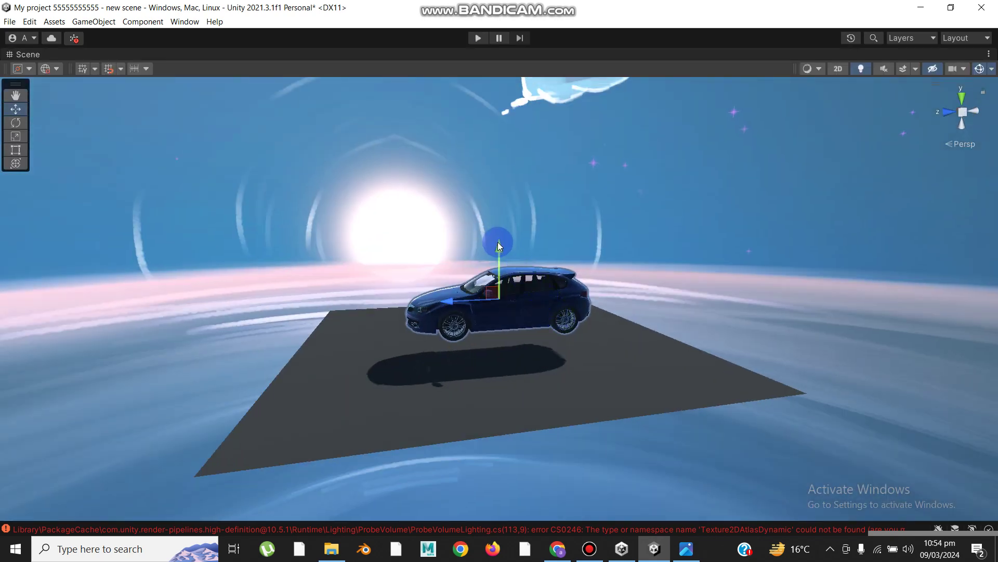
pyautogui.moveTo(498, 245); pyautogui.dragTo(512, 273)
pyautogui.click(633, 196)
pyautogui.scroll(-3, 633, 196)
# Step: Raise the blue car slightly so its wheels rest on the plane's surface, and restore the Scene view from maximized
pyautogui.keyDown('alt'); pyautogui.moveTo(483, 363); pyautogui.dragTo(792, 294); pyautogui.keyUp('alt')
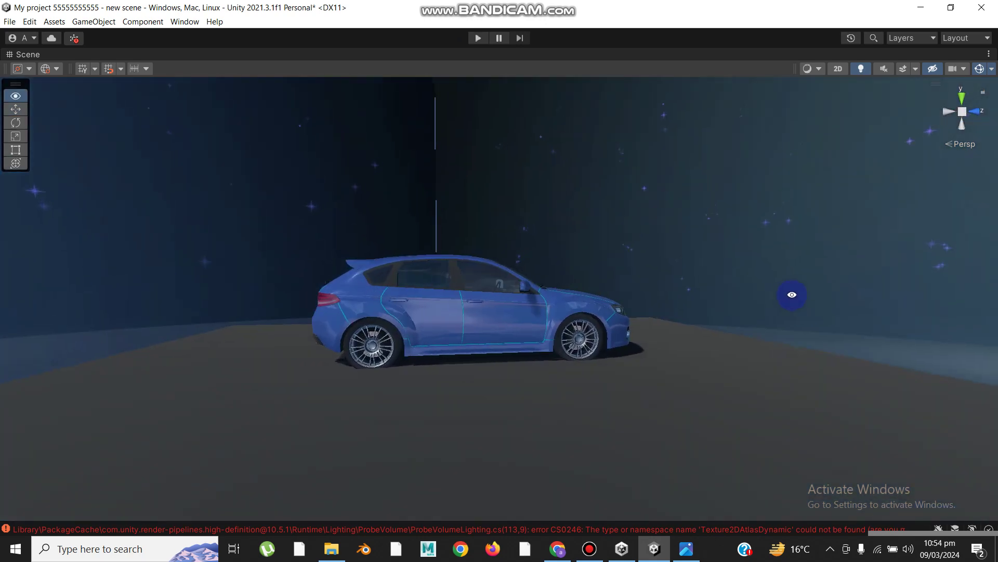
pyautogui.keyDown('alt'); pyautogui.moveTo(512, 413); pyautogui.dragTo(475, 401); pyautogui.keyUp('alt')
pyautogui.scroll(8, 475, 401)
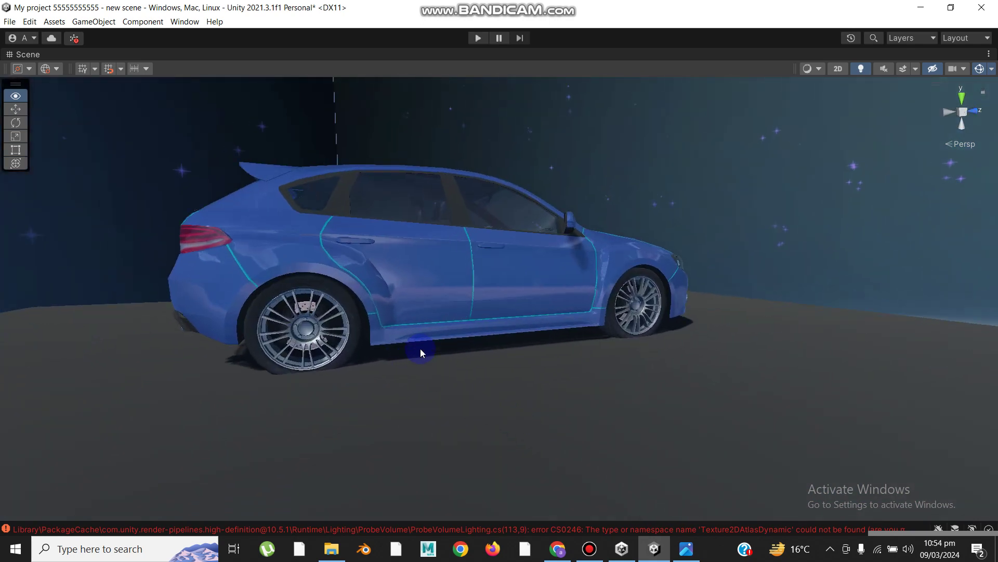
pyautogui.click(396, 311)
pyautogui.moveTo(474, 218); pyautogui.dragTo(475, 210)
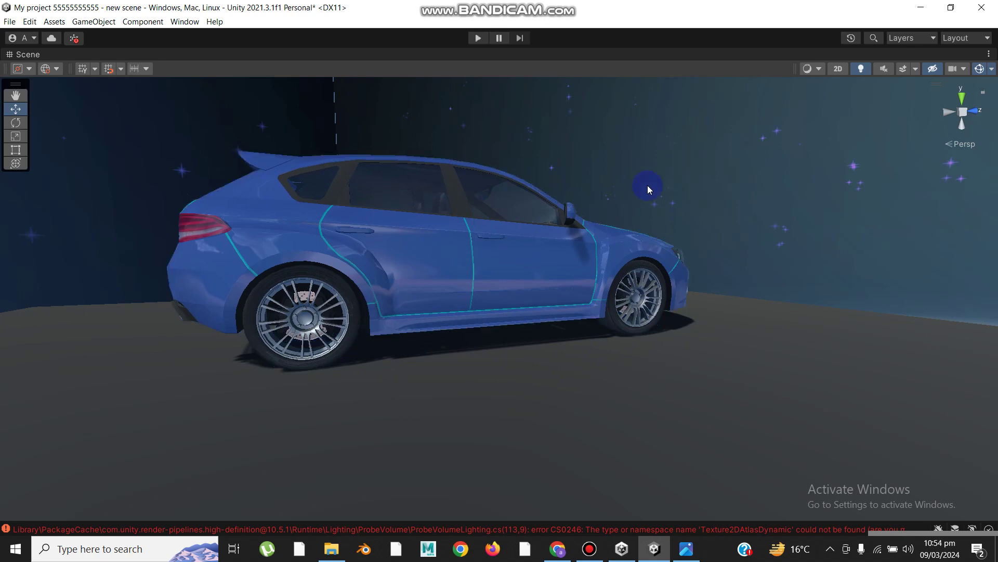
pyautogui.scroll(-5, 487, 315)
pyautogui.keyDown('alt'); pyautogui.moveTo(457, 338); pyautogui.dragTo(448, 359); pyautogui.keyUp('alt')
pyautogui.click(990, 54)
pyautogui.click(933, 101)
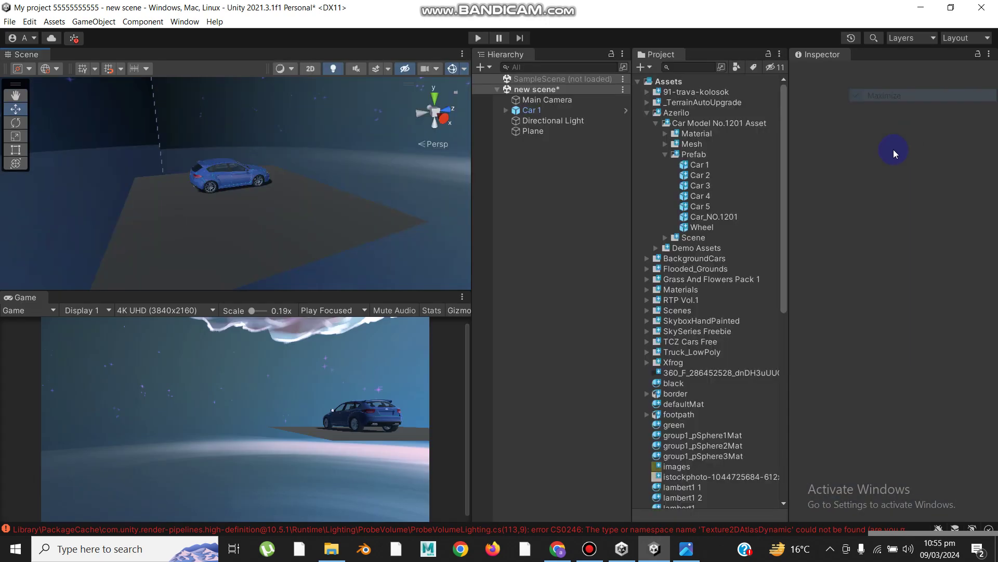
# Step: Place the Car 2 prefab on the plane near the blue car and raise it to a Y position of 0.72
pyautogui.moveTo(697, 178); pyautogui.dragTo(242, 193)
pyautogui.press('f')
pyautogui.moveTo(237, 127); pyautogui.dragTo(238, 116)
pyautogui.press('f')
# Step: Maximize the Scene view and raise the yellow car until its wheels rest on the plane
pyautogui.click(462, 54)
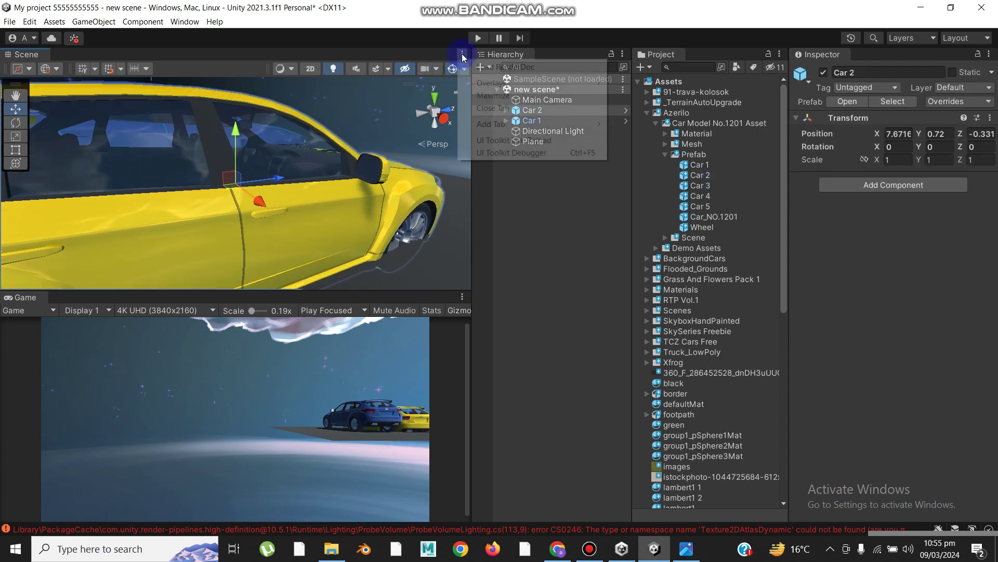
pyautogui.click(492, 93)
pyautogui.scroll(-10, 534, 397)
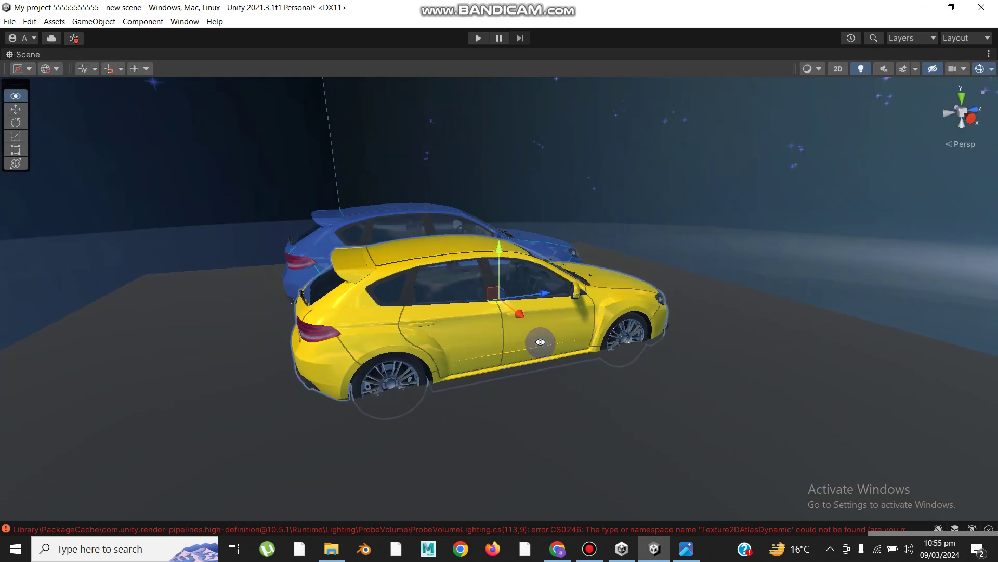
pyautogui.keyDown('alt'); pyautogui.moveTo(541, 342); pyautogui.dragTo(522, 316); pyautogui.keyUp('alt')
pyautogui.moveTo(498, 252); pyautogui.dragTo(498, 232)
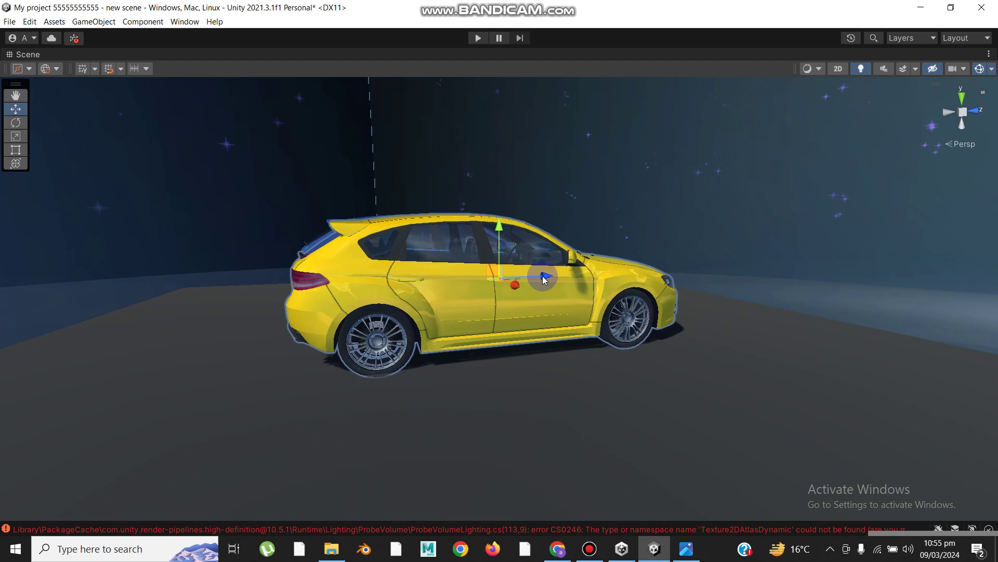
# Step: Move the yellow car sideways on the plane, clear of the blue car, restore the Scene view and collapse the Azerilo folder
pyautogui.moveTo(542, 276); pyautogui.dragTo(517, 314)
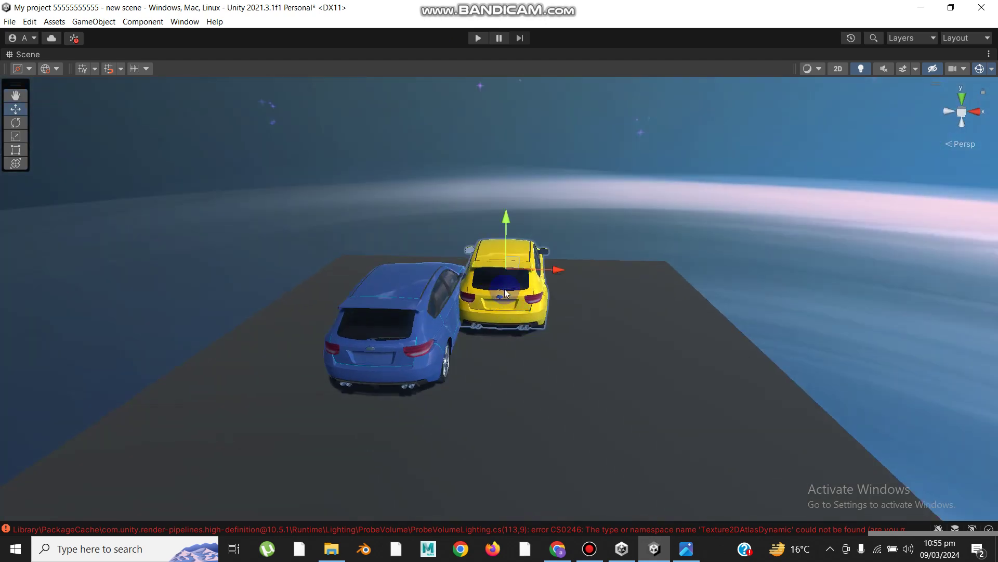
pyautogui.moveTo(558, 274); pyautogui.dragTo(766, 277)
pyautogui.scroll(-5, 669, 295)
pyautogui.click(989, 54)
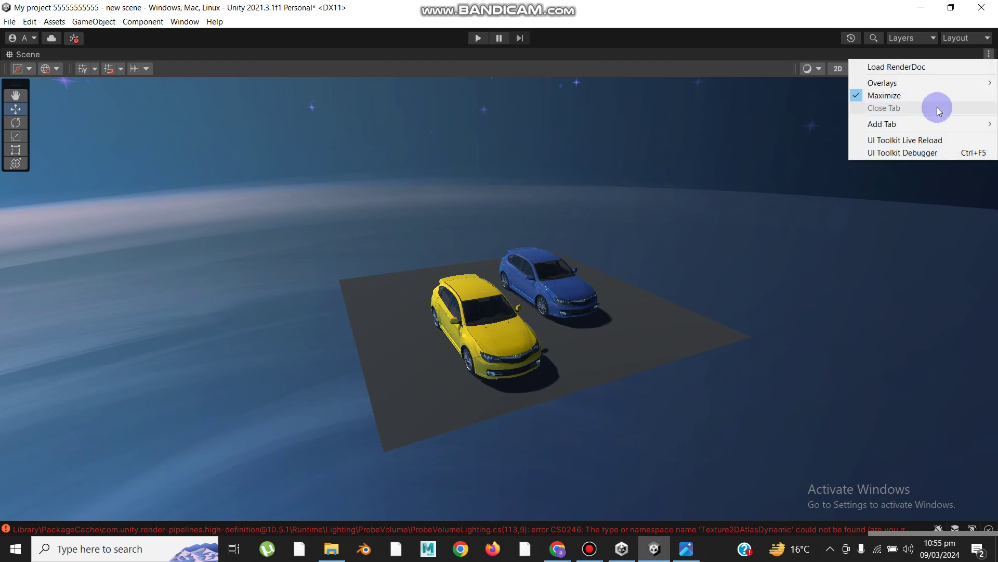
pyautogui.click(929, 92)
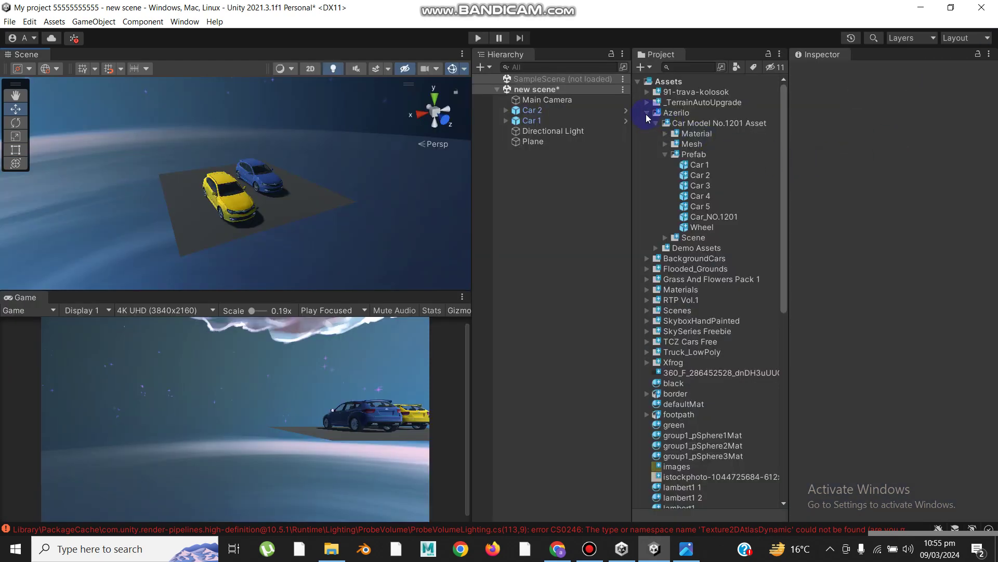
pyautogui.click(647, 114)
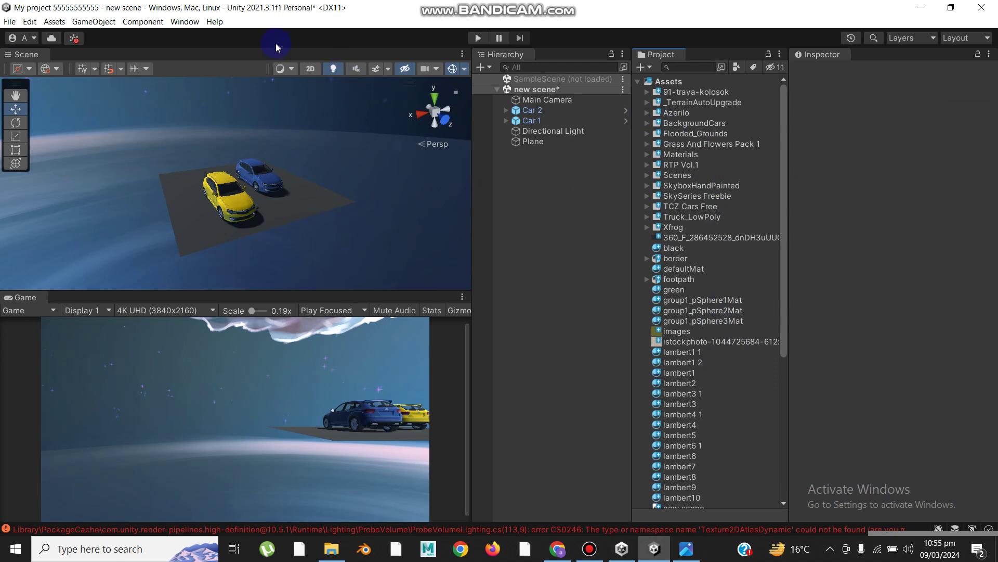
# Step: Browse the Unity Registry packages in the Package Manager from Features down through the Packages list, and close it
pyautogui.click(185, 22)
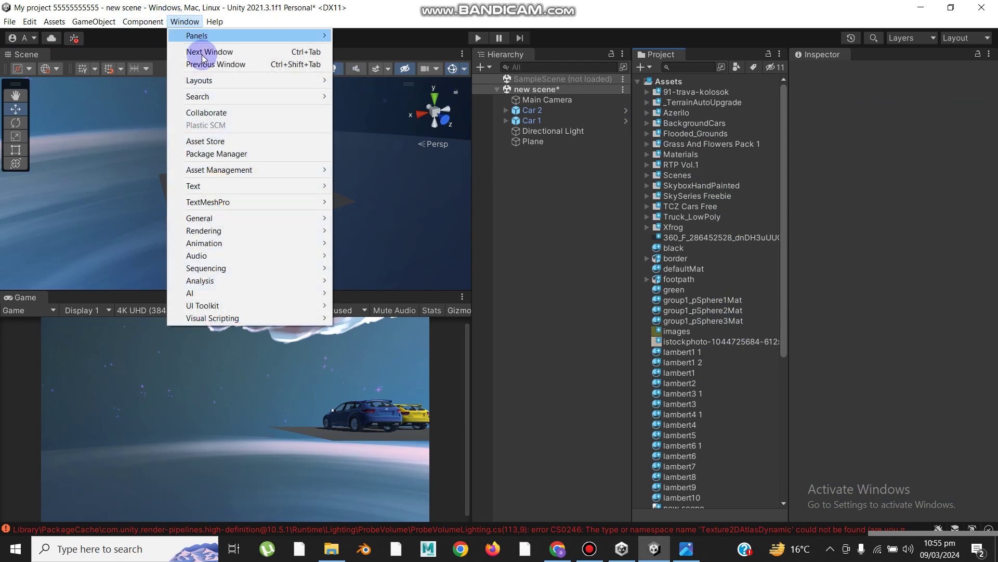
pyautogui.click(229, 155)
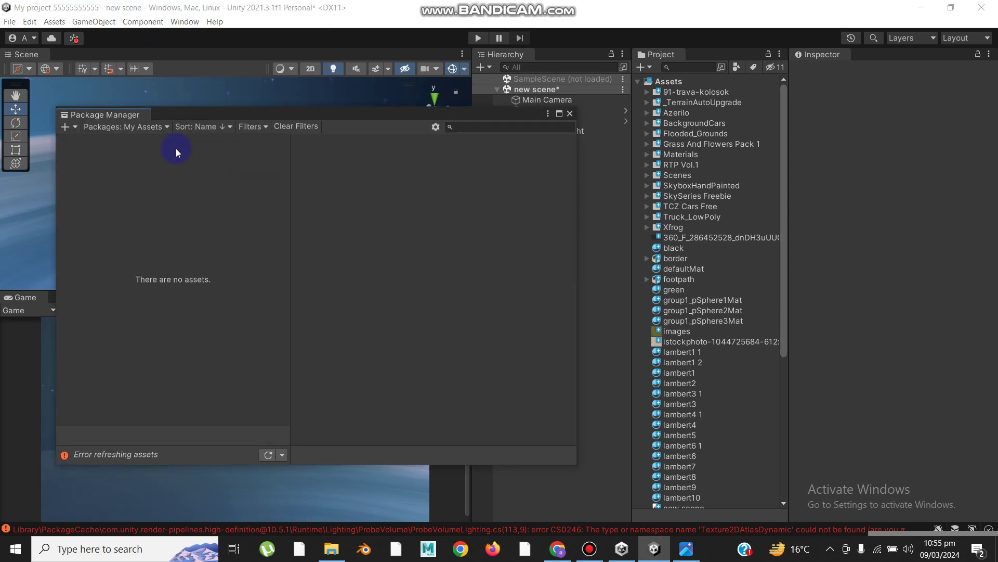
pyautogui.click(148, 128)
pyautogui.click(131, 146)
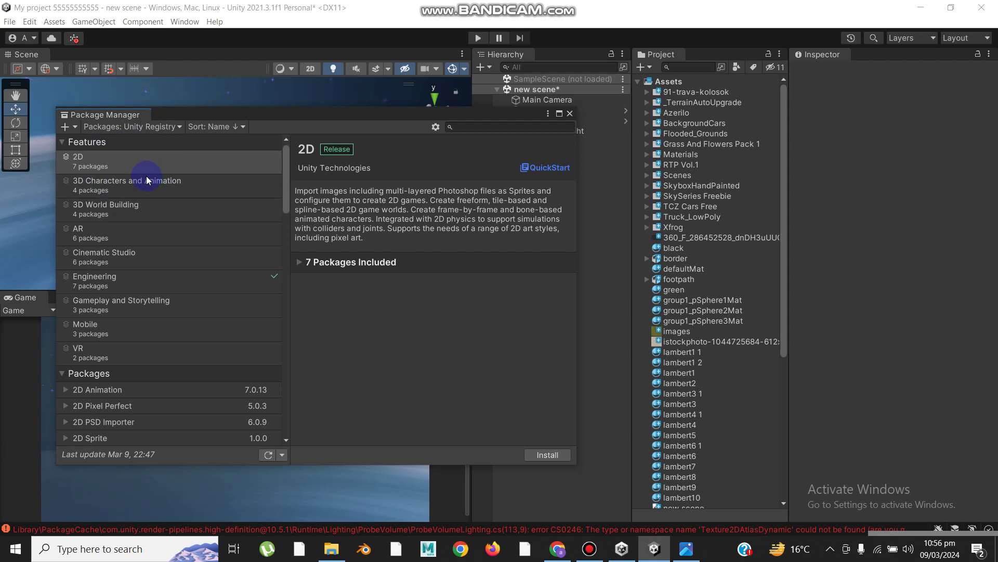
pyautogui.scroll(-5, 126, 307)
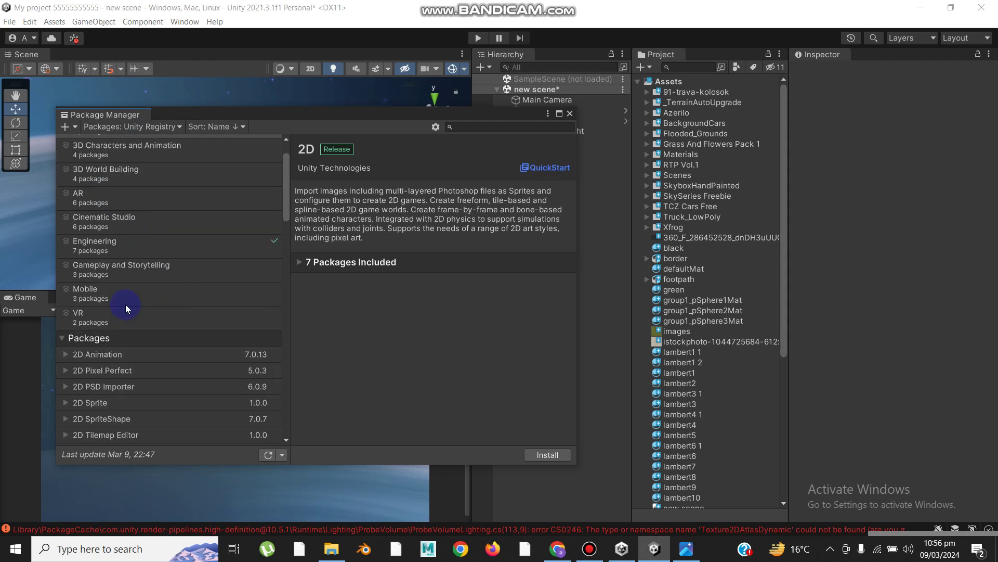
pyautogui.scroll(-3, 126, 308)
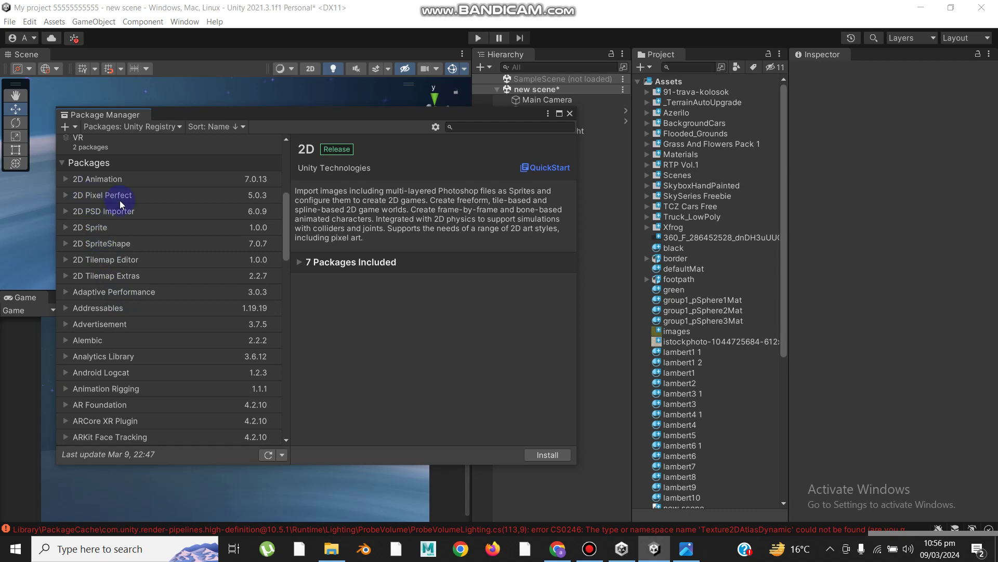
pyautogui.scroll(-3, 136, 389)
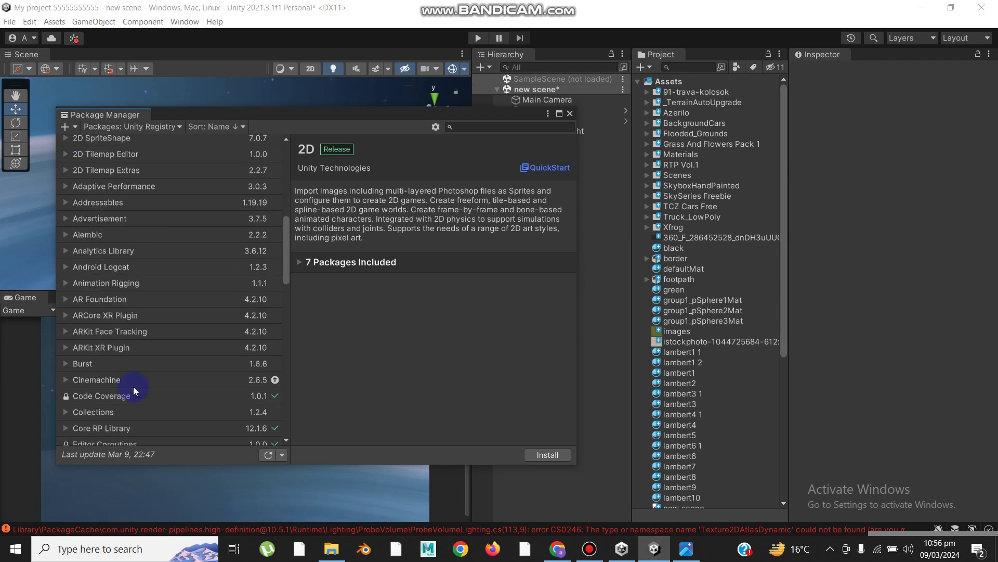
pyautogui.scroll(-11, 137, 388)
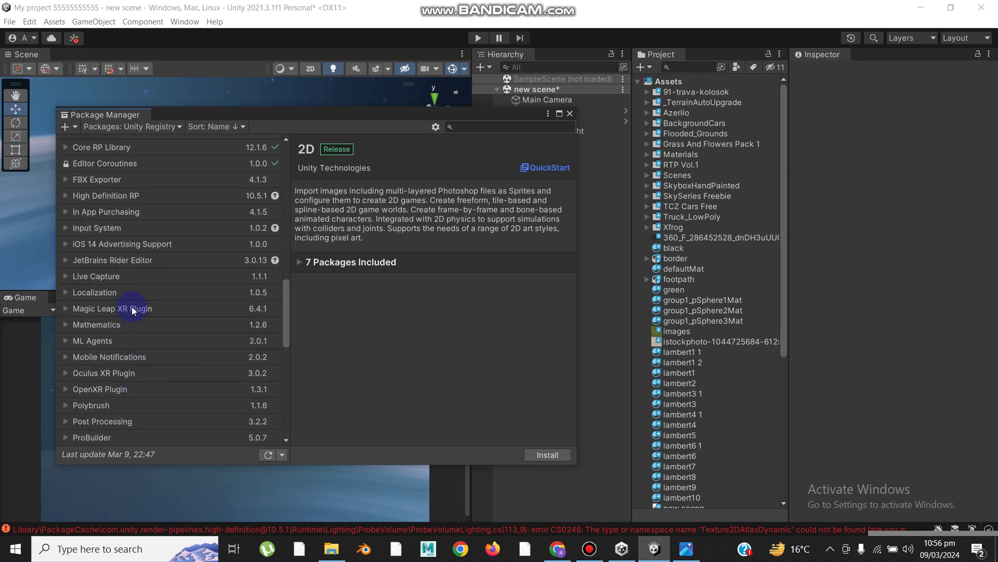
pyautogui.scroll(-6, 131, 306)
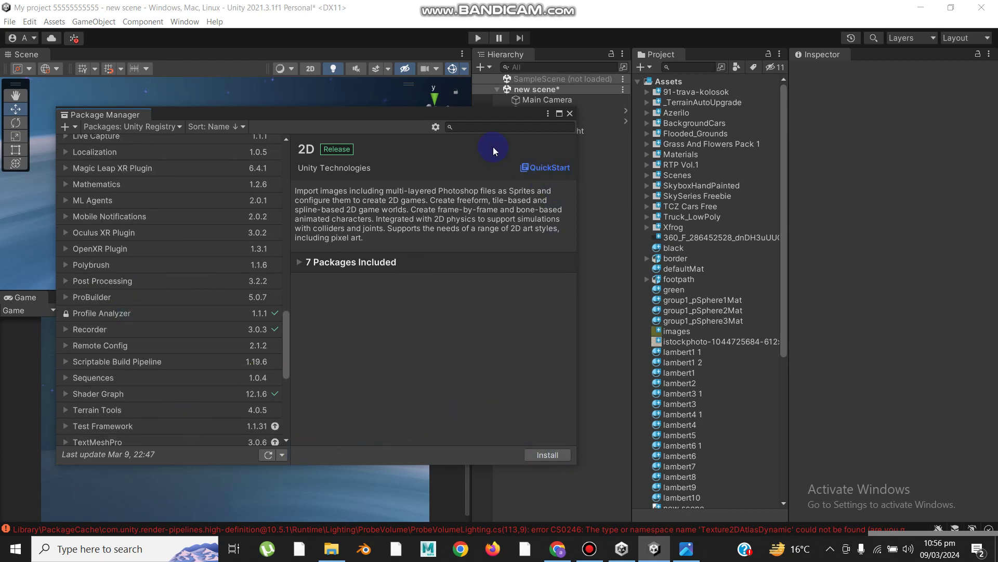
pyautogui.click(570, 113)
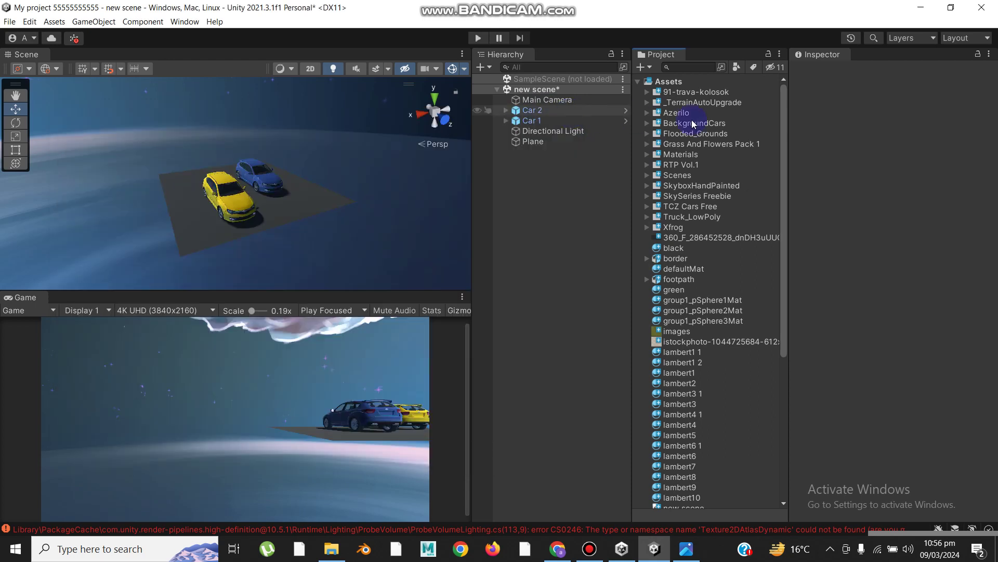
# Step: Apply the 6SidedFluffball skybox from the SkySeries Freebie folder to the scene, and replace it with 6SidedMegaSun
pyautogui.click(647, 197)
pyautogui.click(697, 227)
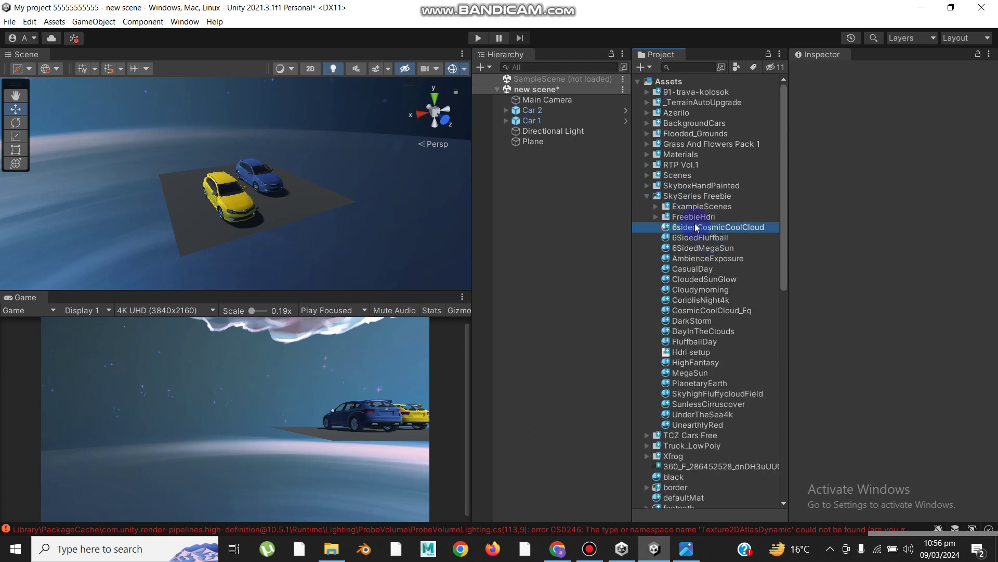
pyautogui.click(704, 238)
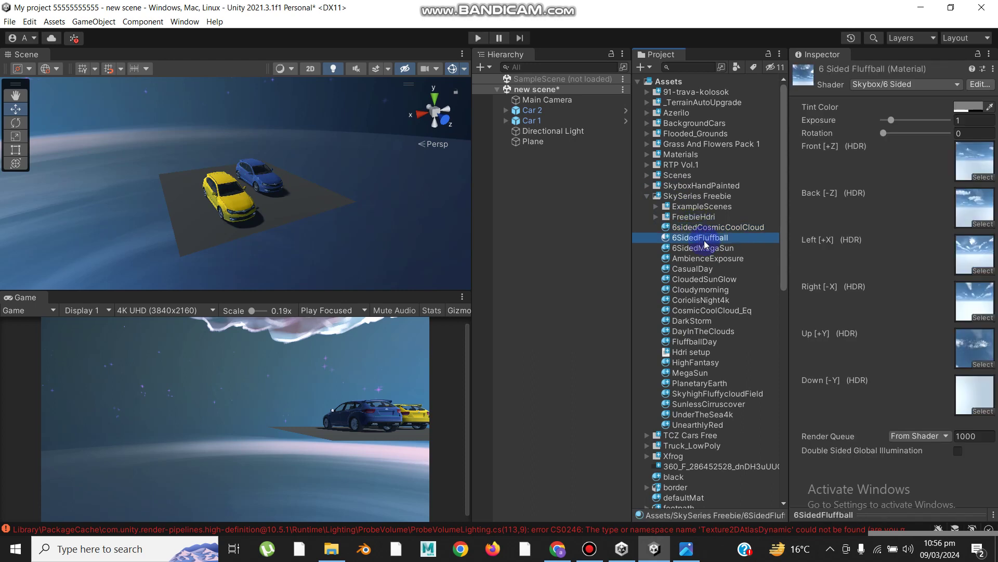
pyautogui.moveTo(705, 243); pyautogui.dragTo(294, 123)
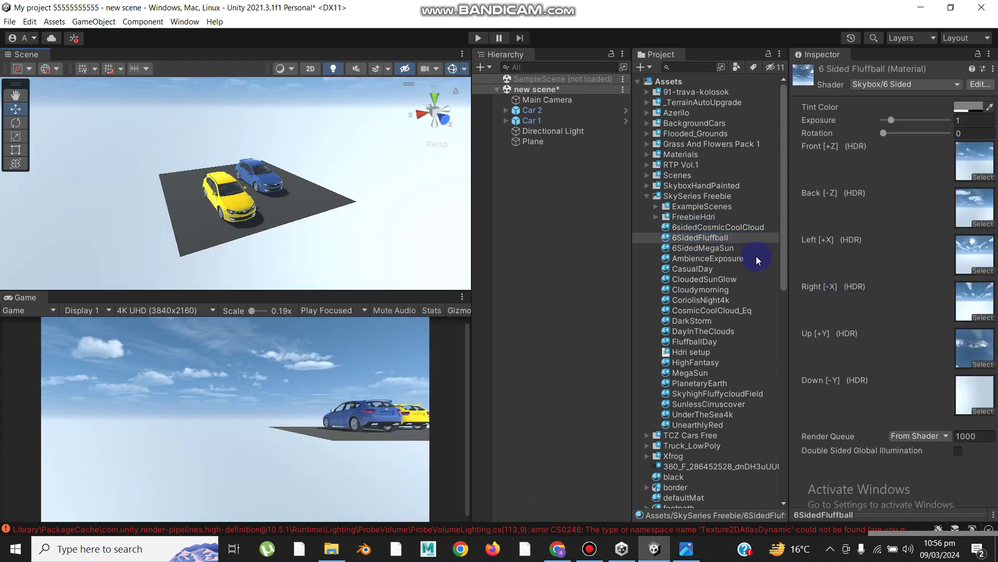
pyautogui.click(728, 251)
pyautogui.moveTo(728, 252); pyautogui.dragTo(386, 145)
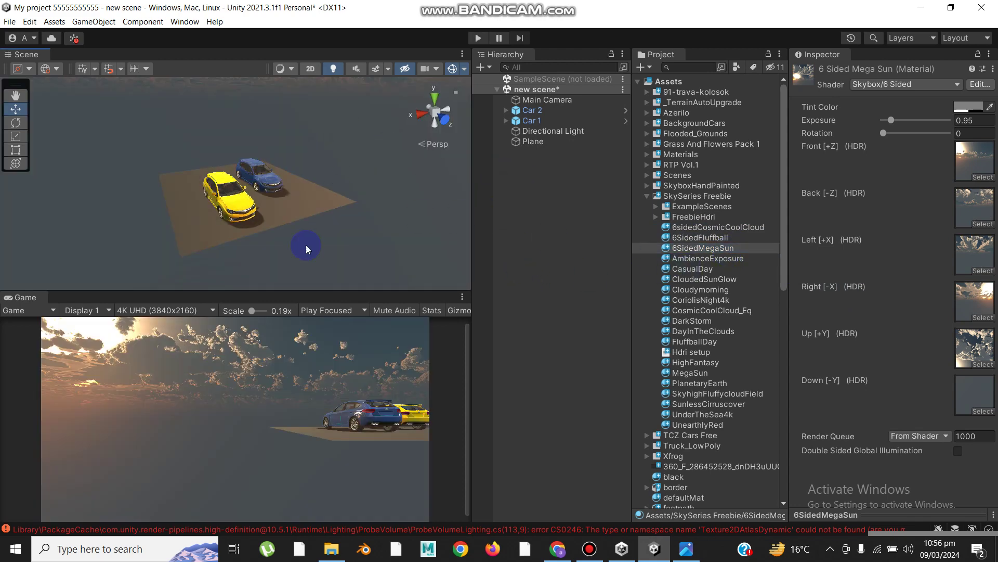
# Step: Move the plane and both cars together in front of the camera and rotate them about 172 degrees so the cars face it
pyautogui.moveTo(306, 245); pyautogui.dragTo(207, 217)
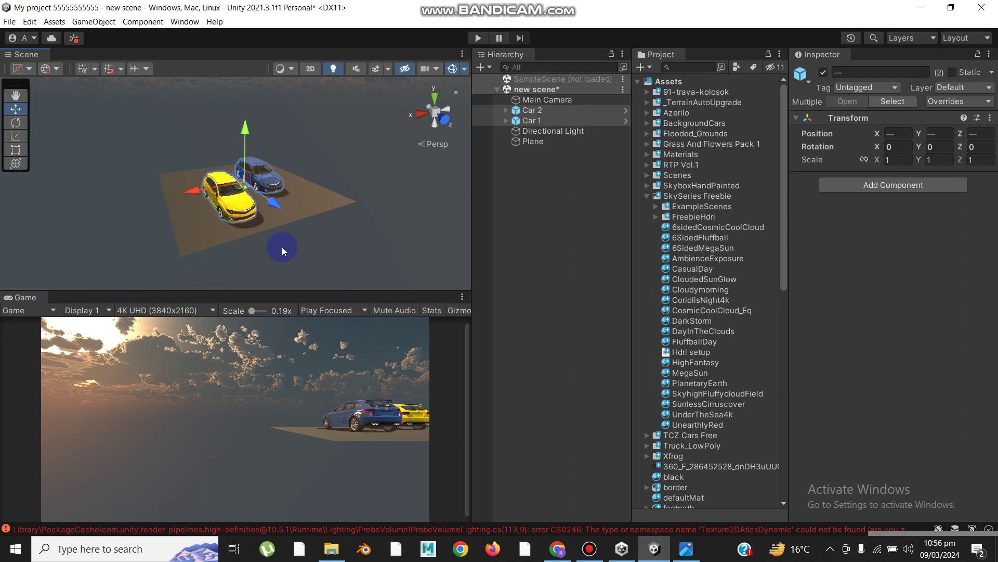
pyautogui.click(199, 208)
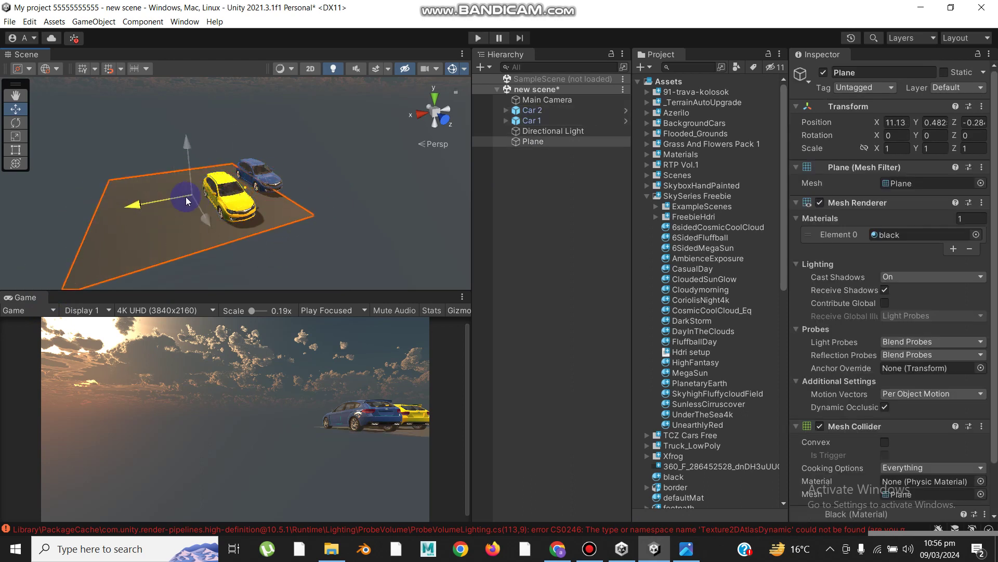
pyautogui.moveTo(359, 116); pyautogui.dragTo(133, 284)
pyautogui.moveTo(205, 188); pyautogui.dragTo(627, 232)
pyautogui.press('e')
# Step: Move the Main Camera slightly up and closer to the cars, to about X 0.17, Y 1.25, Z -6.31
pyautogui.click(548, 99)
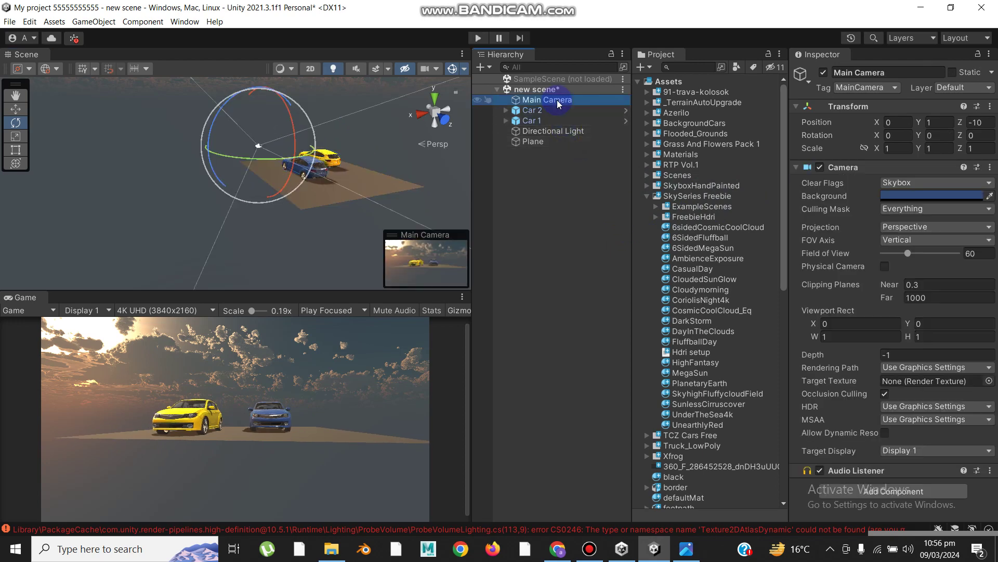
pyautogui.press('f')
pyautogui.press('w')
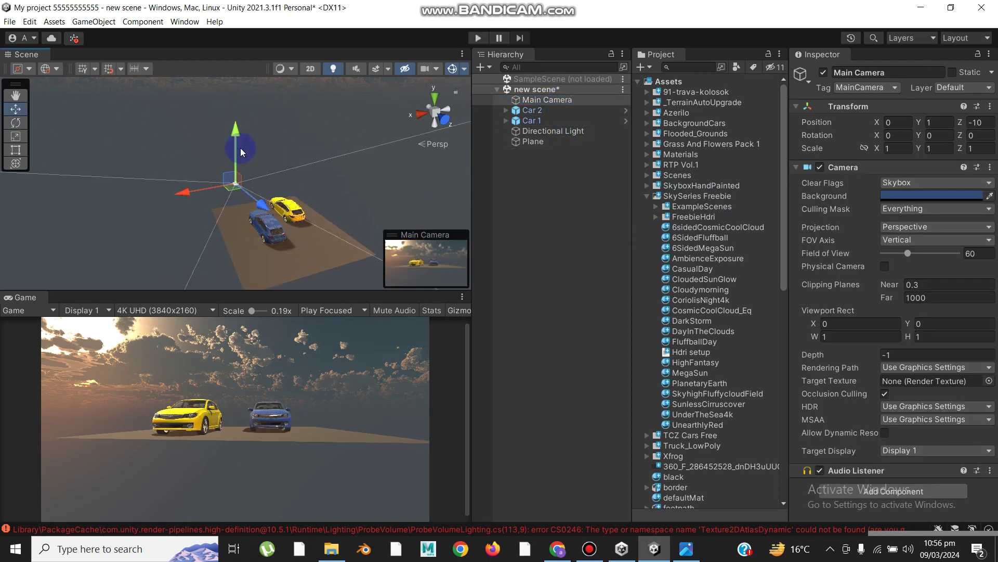
pyautogui.moveTo(236, 156); pyautogui.dragTo(237, 145)
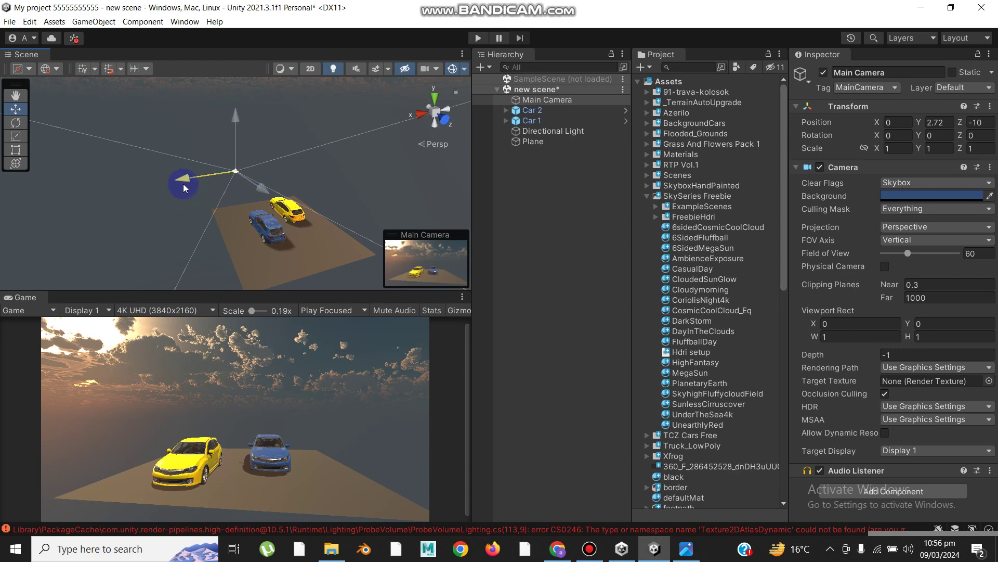
pyautogui.moveTo(183, 183); pyautogui.dragTo(257, 195)
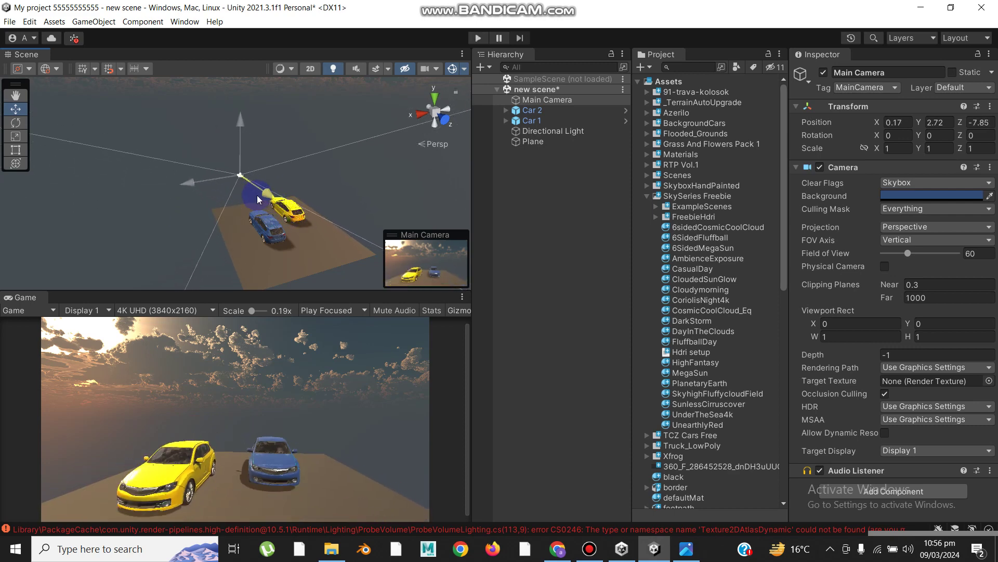
pyautogui.moveTo(236, 119); pyautogui.dragTo(242, 130)
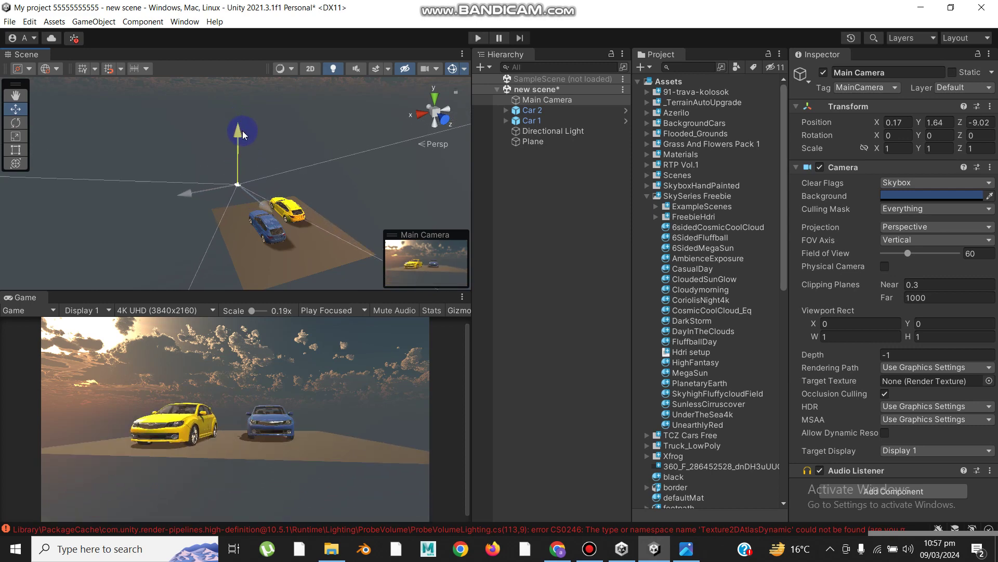
pyautogui.moveTo(268, 199); pyautogui.dragTo(279, 219)
# Step: Rotate the Main Camera to about -12.1 degrees around Y and shift it sideways to X 0.7 to frame both cars
pyautogui.press('e')
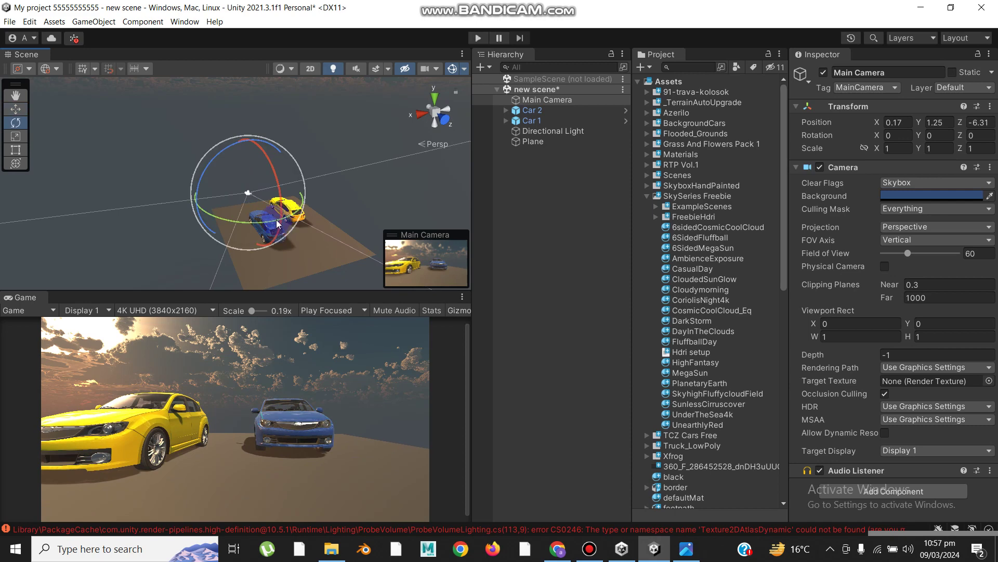
pyautogui.moveTo(280, 220); pyautogui.dragTo(271, 225)
pyautogui.press('w')
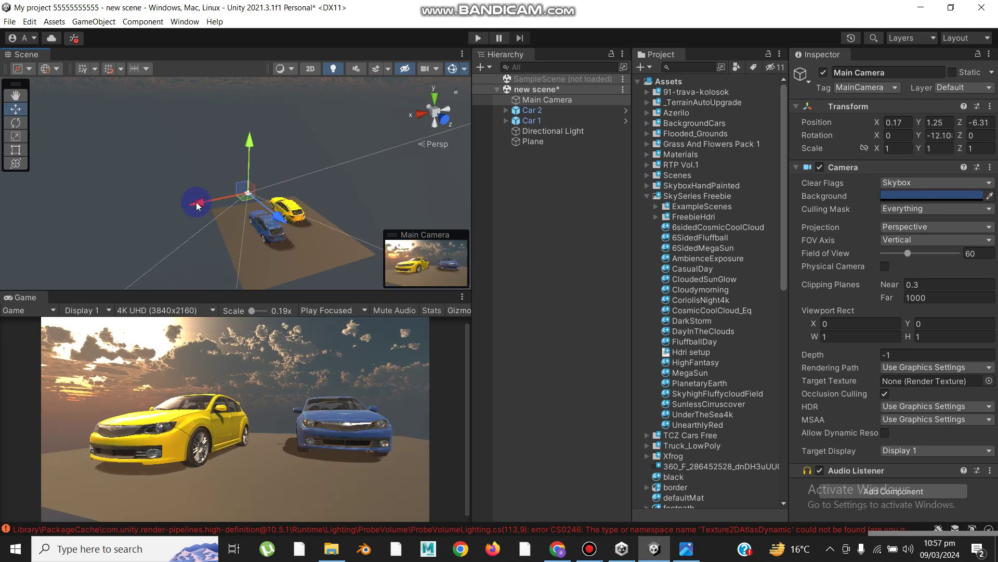
pyautogui.moveTo(195, 202); pyautogui.dragTo(190, 203)
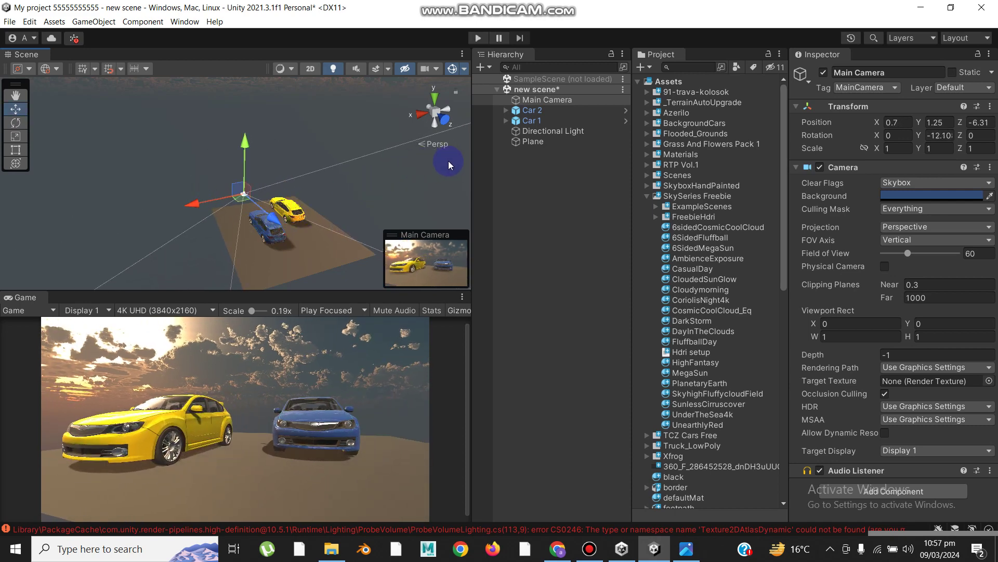
# Step: Scale the plane up uniformly so its surface extends well beyond both cars, and deselect it
pyautogui.click(517, 143)
pyautogui.press('r')
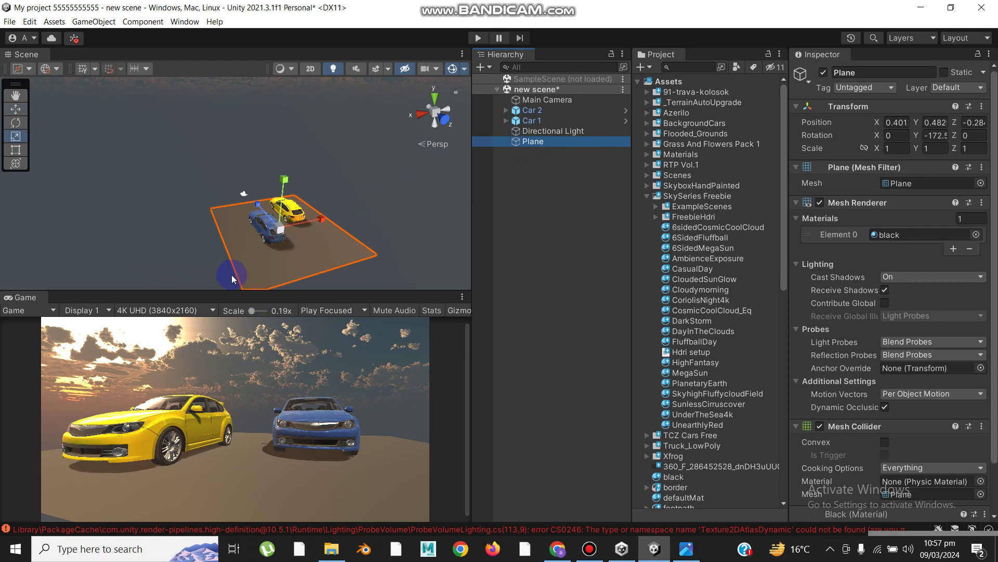
pyautogui.moveTo(277, 238); pyautogui.dragTo(311, 220)
pyautogui.click(548, 245)
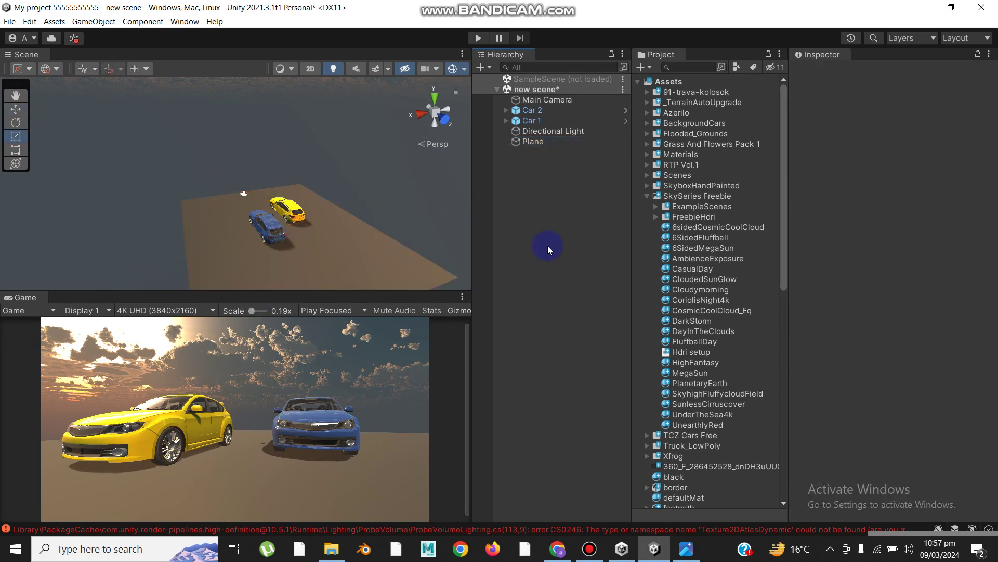
# Step: Maximize the Game view to examine the cars against the new sky, and restore the normal layout
pyautogui.click(463, 297)
pyautogui.click(547, 351)
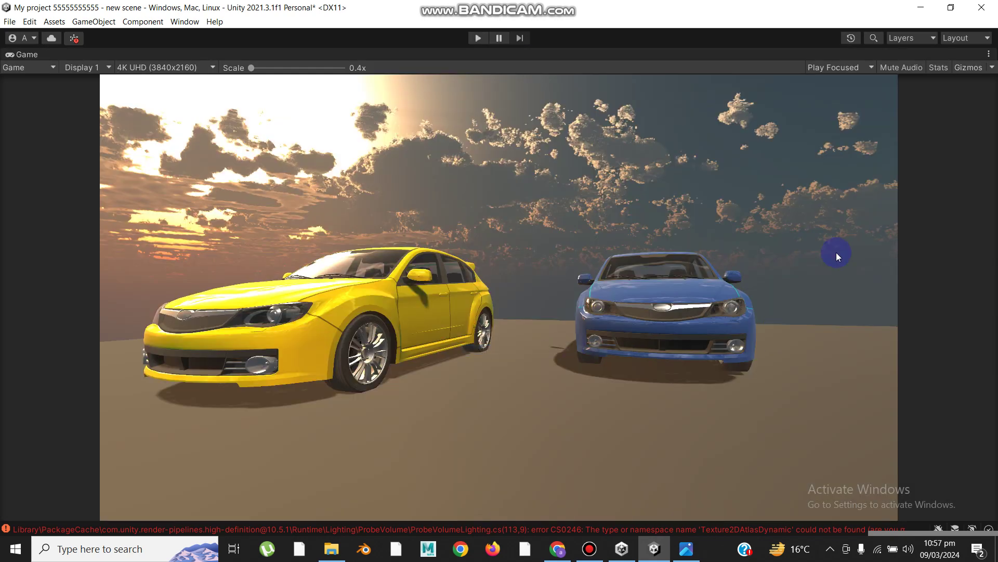
pyautogui.click(989, 54)
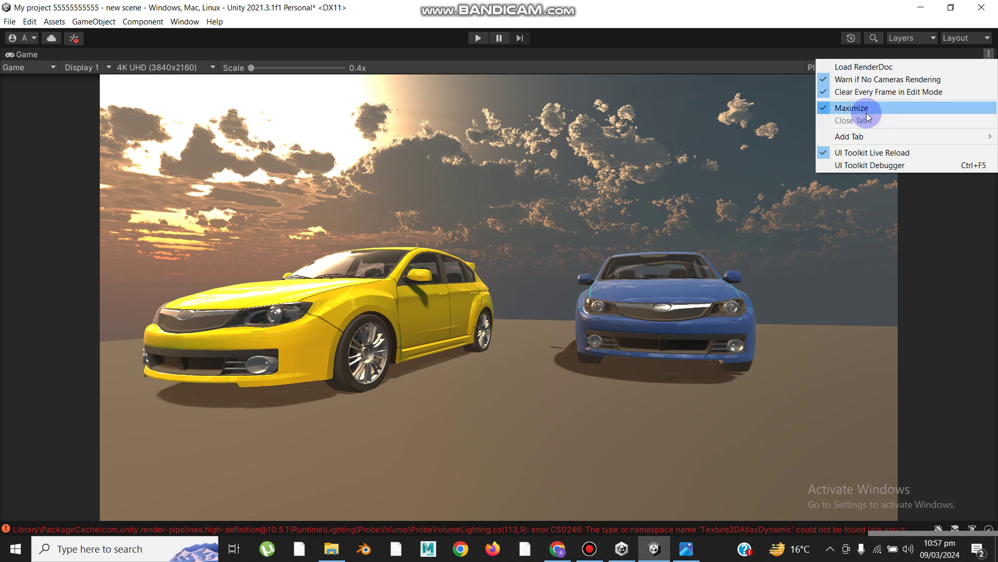
pyautogui.click(852, 108)
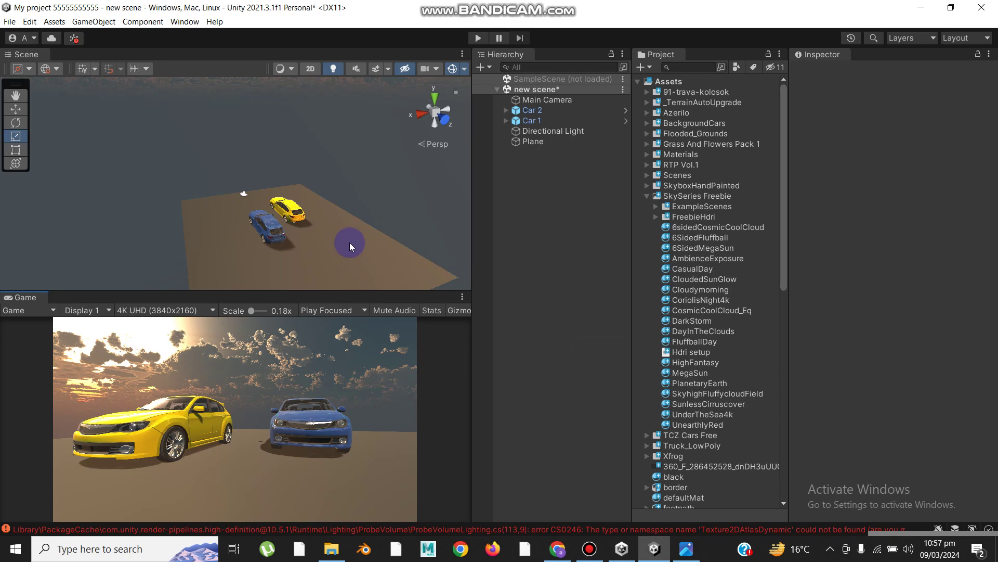
pyautogui.click(591, 548)
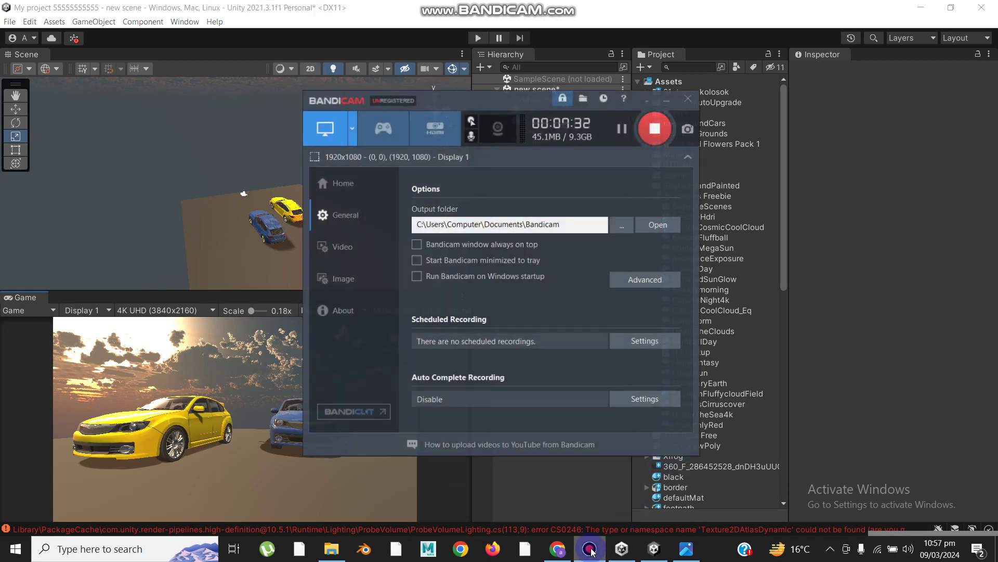